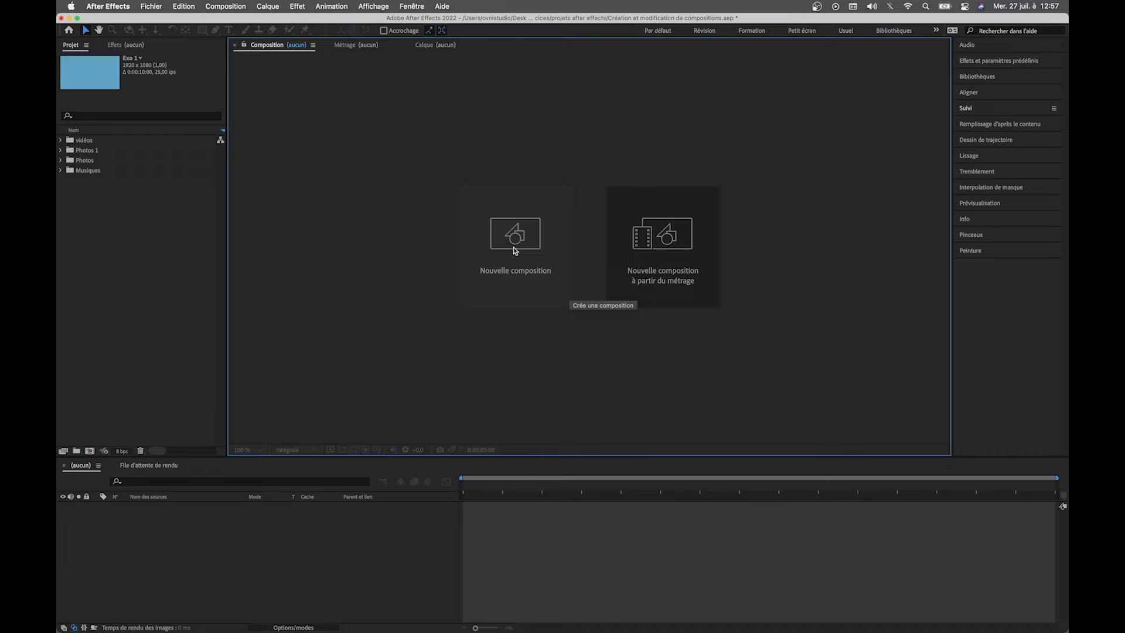
pyautogui.click(219, 9)
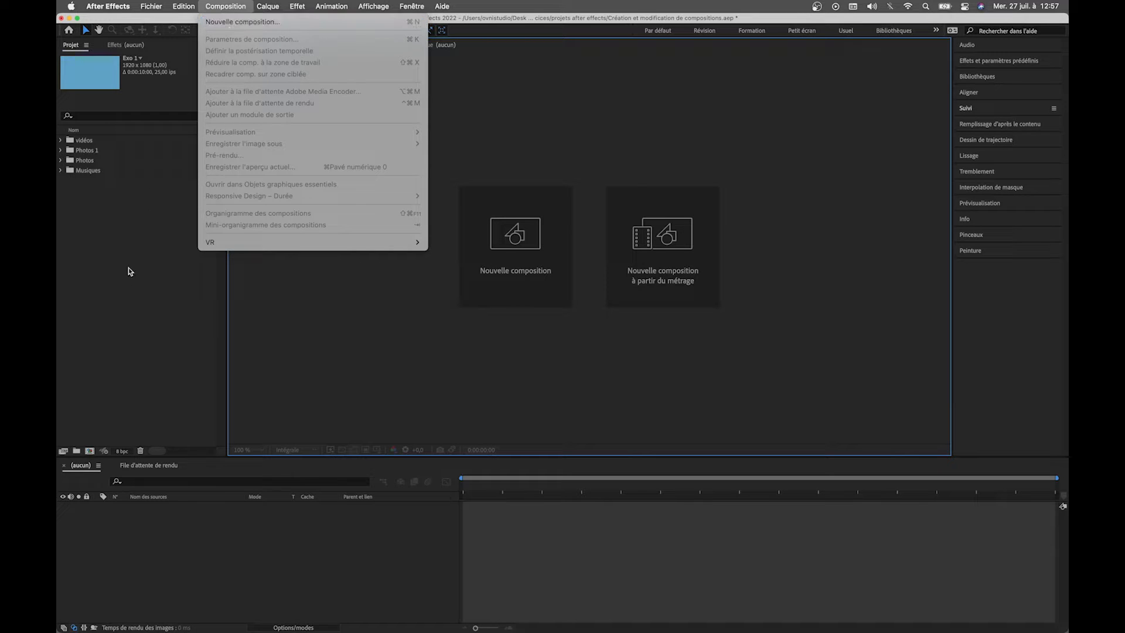
pyautogui.click(115, 368)
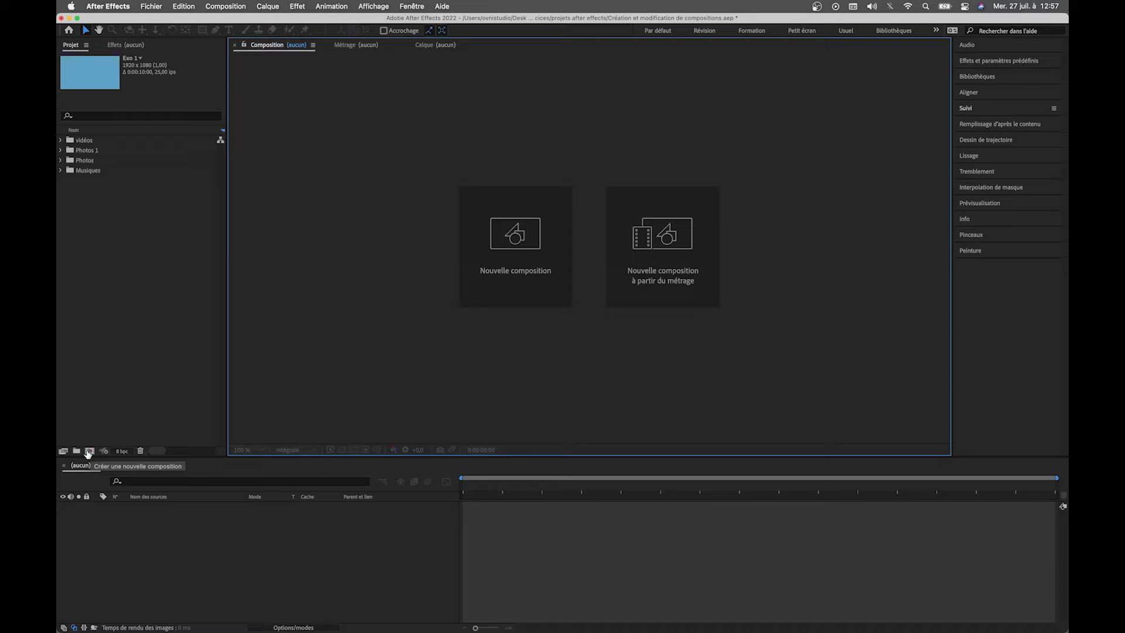
pyautogui.click(89, 451)
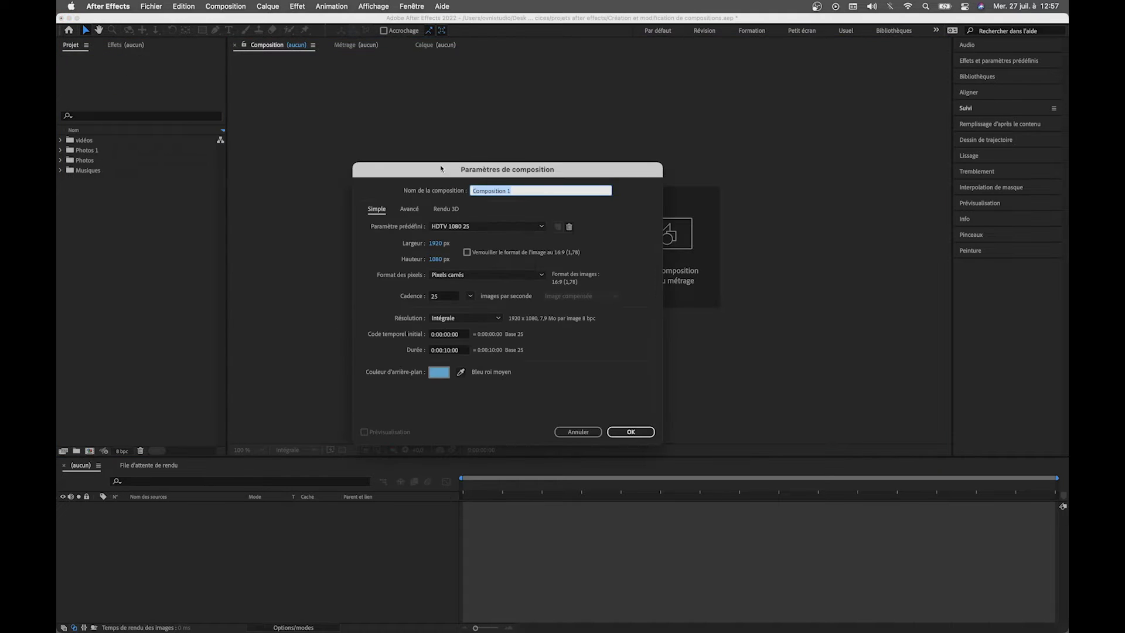
pyautogui.moveTo(502, 173); pyautogui.dragTo(383, 137)
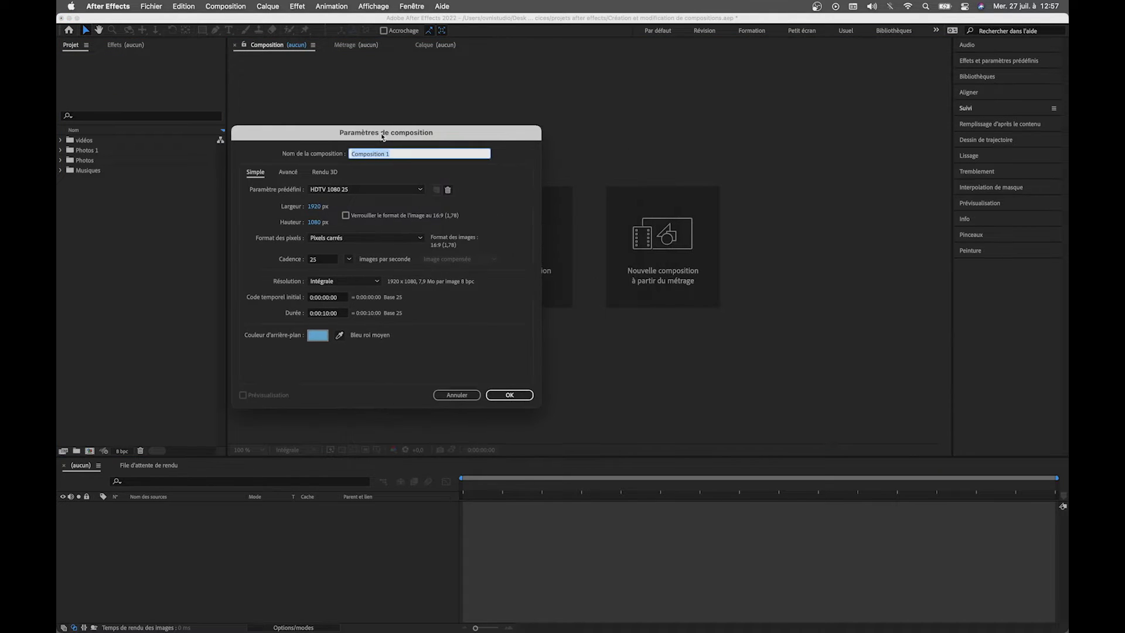
pyautogui.click(455, 396)
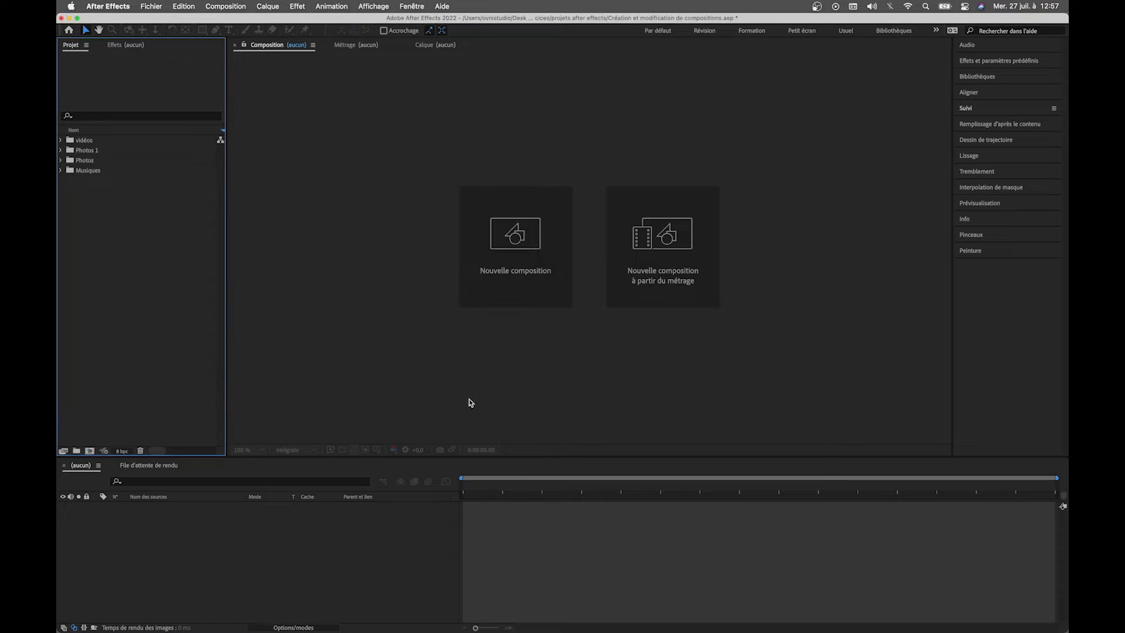
# Start a new composition and review its advanced and 3D rendering settings before returning to the basic ones
pyautogui.click(504, 257)
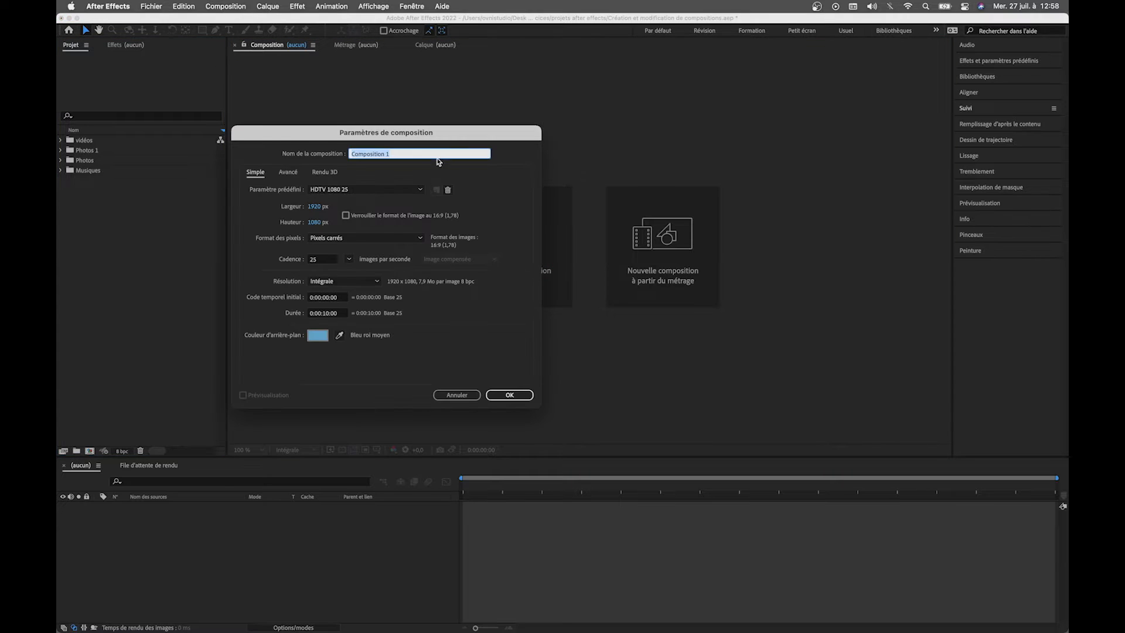
pyautogui.moveTo(439, 143); pyautogui.dragTo(641, 180)
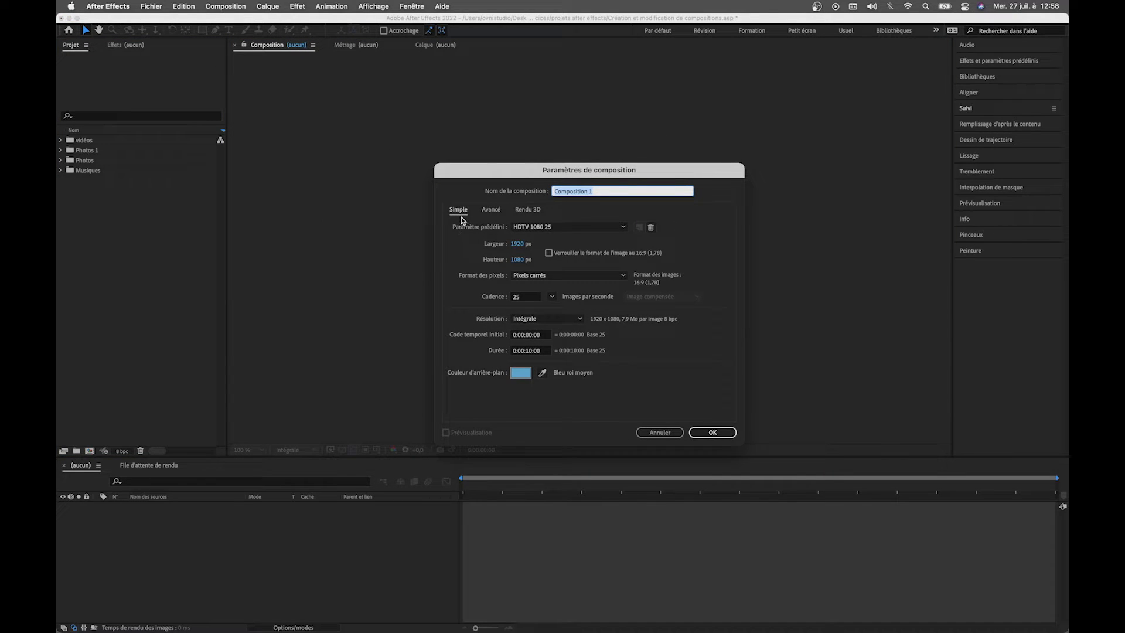
pyautogui.click(502, 212)
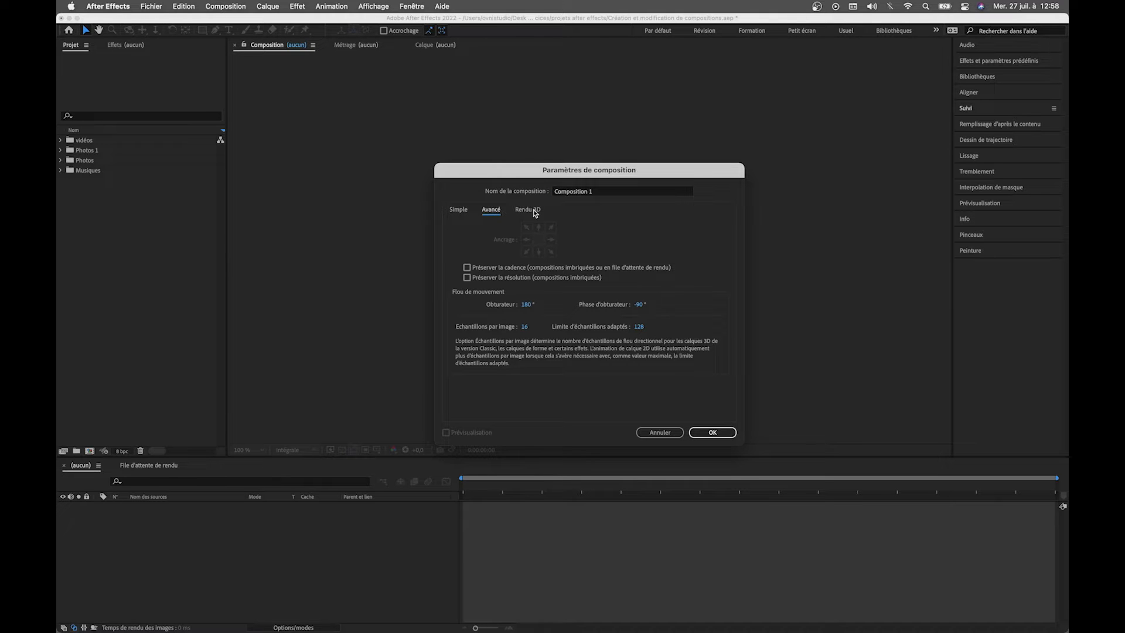
pyautogui.click(534, 212)
pyautogui.click(492, 212)
pyautogui.click(459, 211)
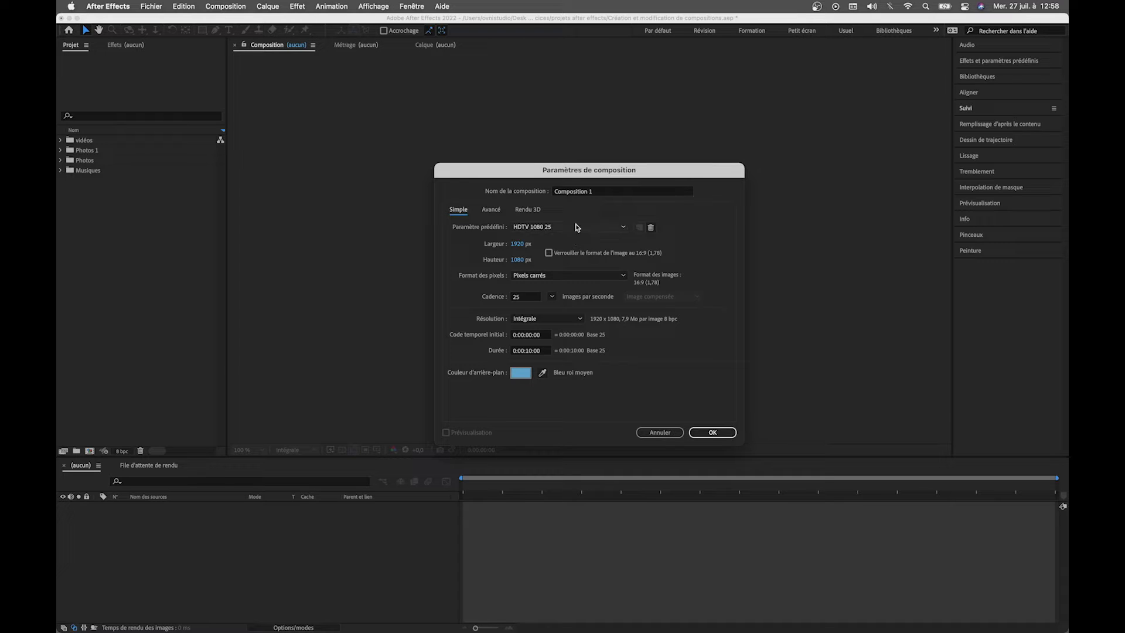
# Keep the HDTV 1080 25 preset and name the composition Pour TV HD
pyautogui.click(612, 191)
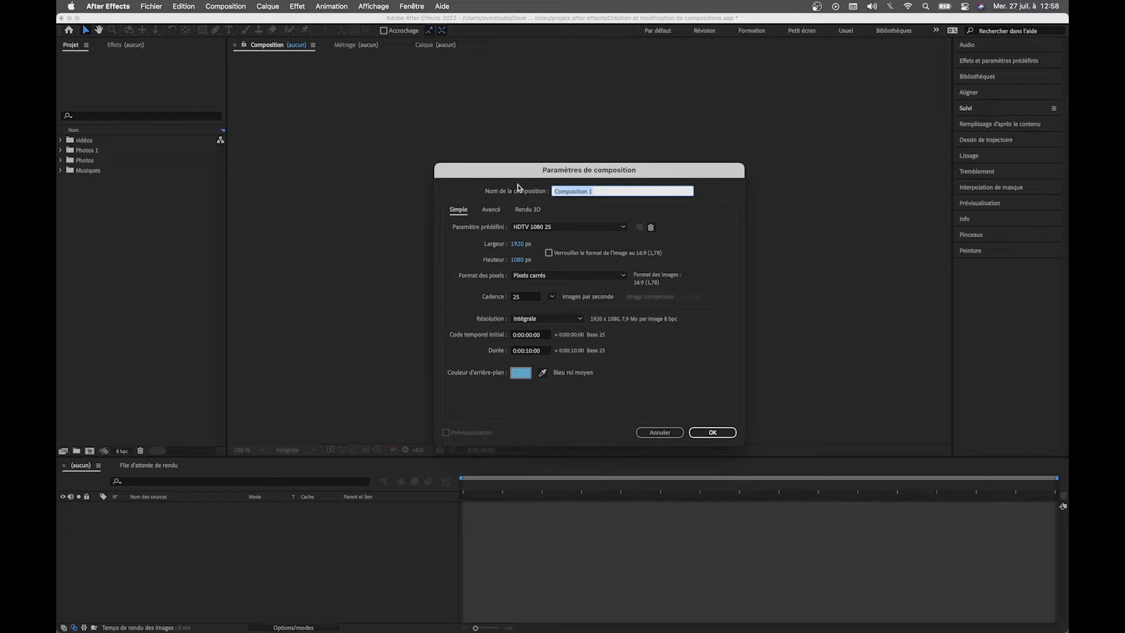
pyautogui.click(608, 191)
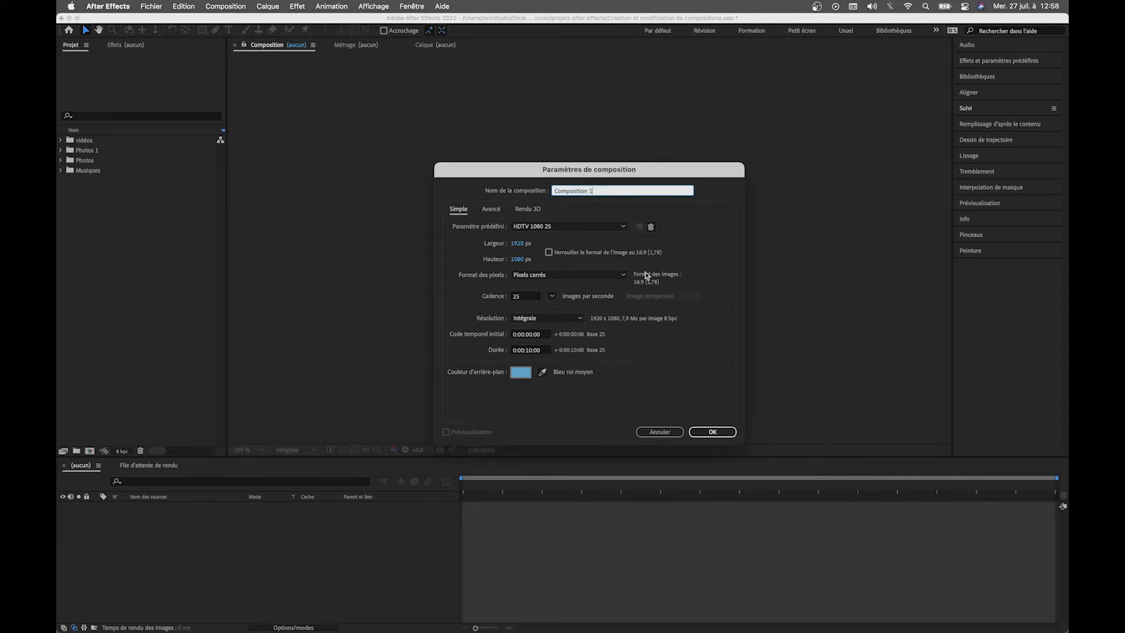
pyautogui.click(557, 227)
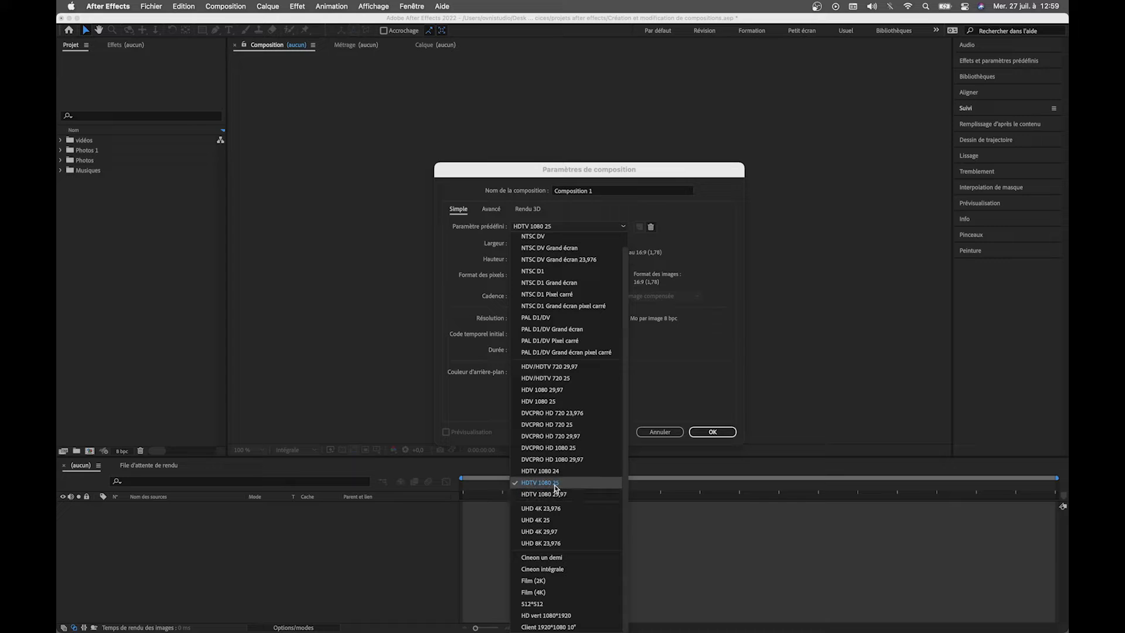
pyautogui.click(497, 409)
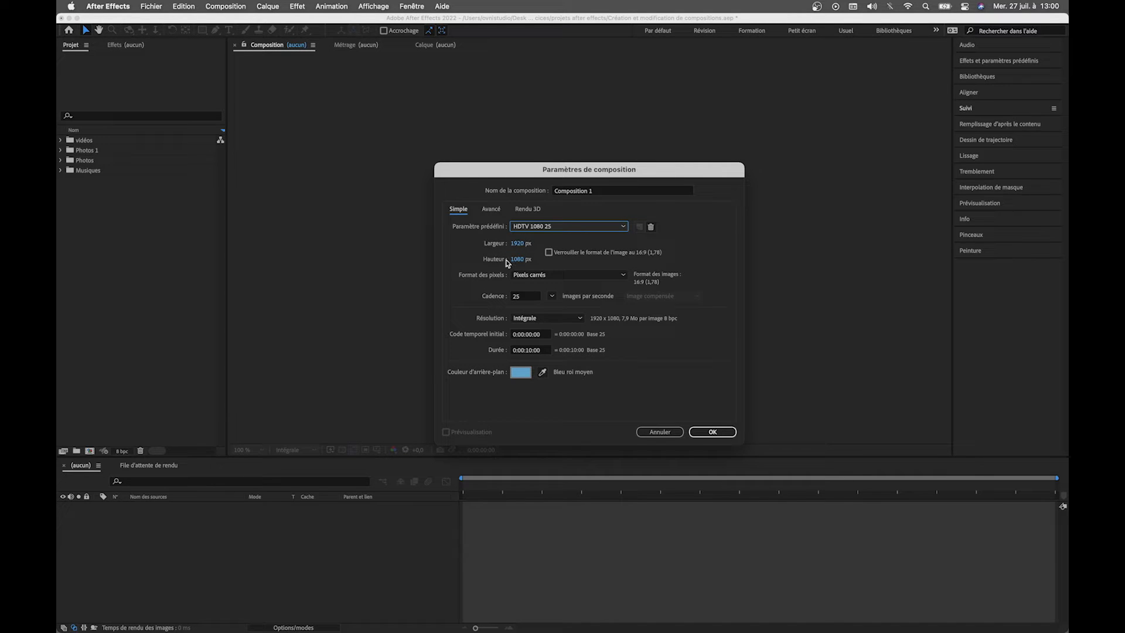
pyautogui.click(615, 192)
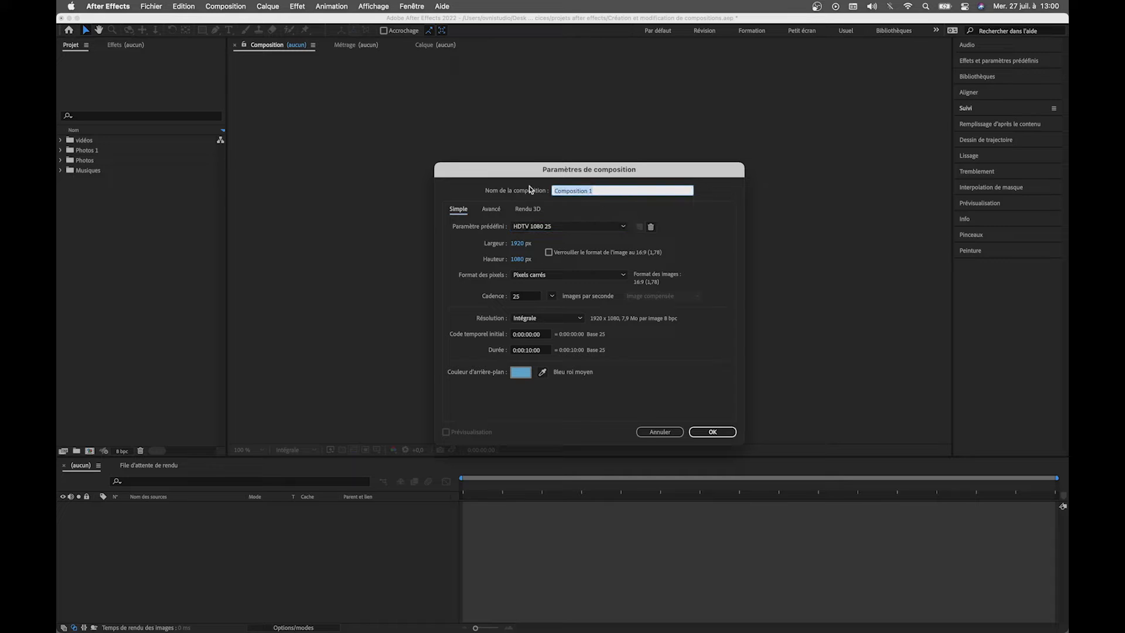
pyautogui.write('Pour TV HD')
# Use square pixels, a frame rate of 25 frames per second and full resolution (Intégrale) for the composition
pyautogui.click(547, 276)
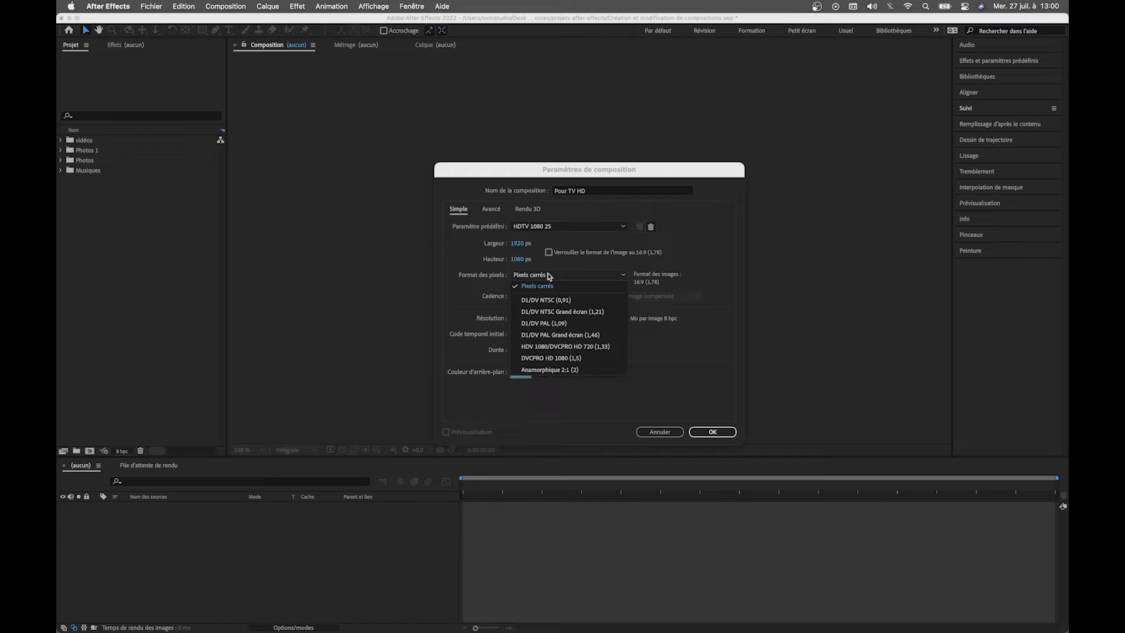
pyautogui.click(537, 286)
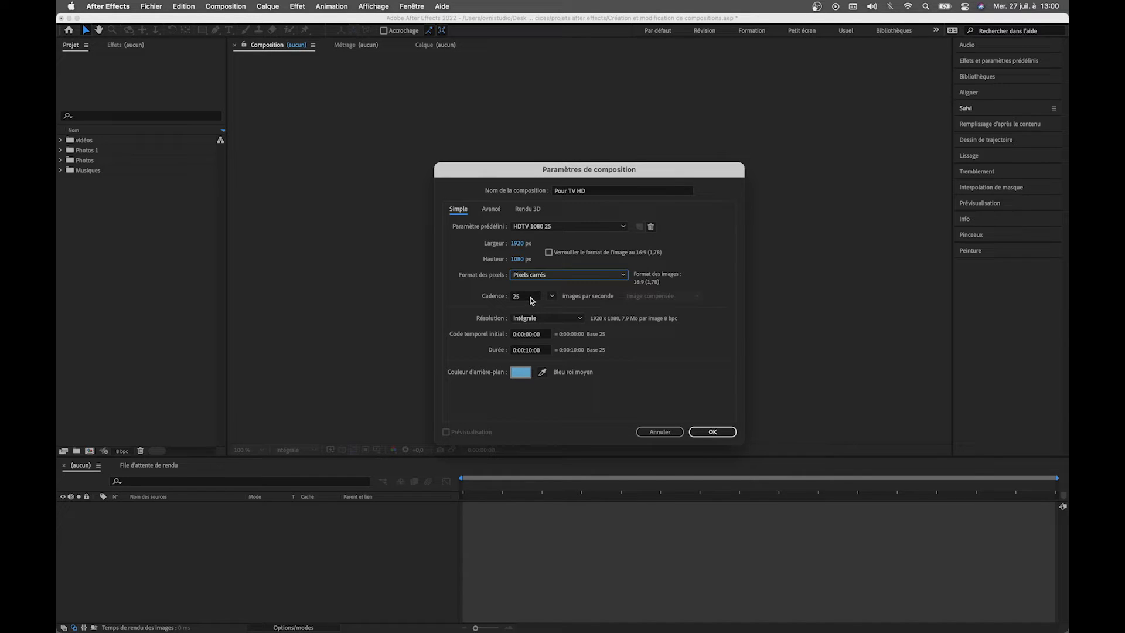
pyautogui.click(530, 297)
pyautogui.click(552, 297)
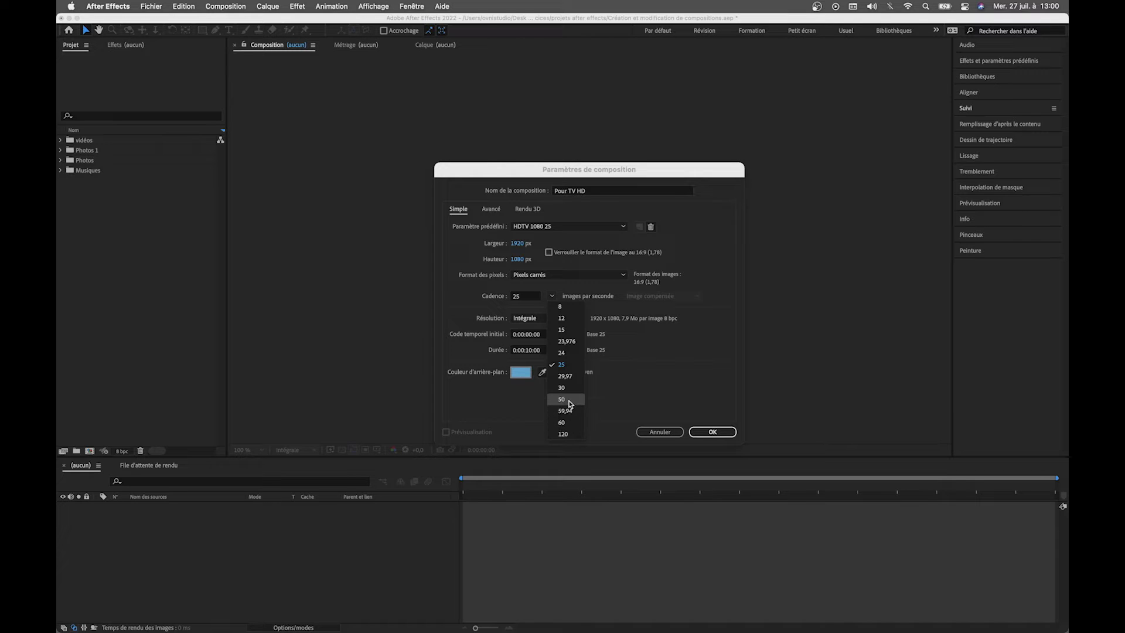
pyautogui.click(568, 367)
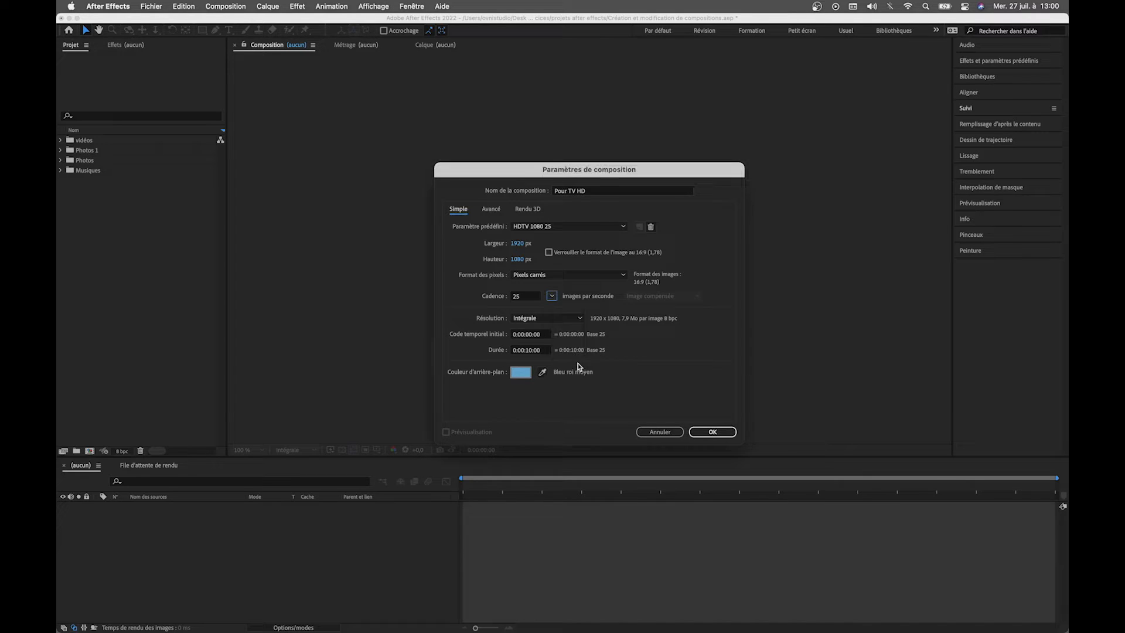
pyautogui.click(566, 322)
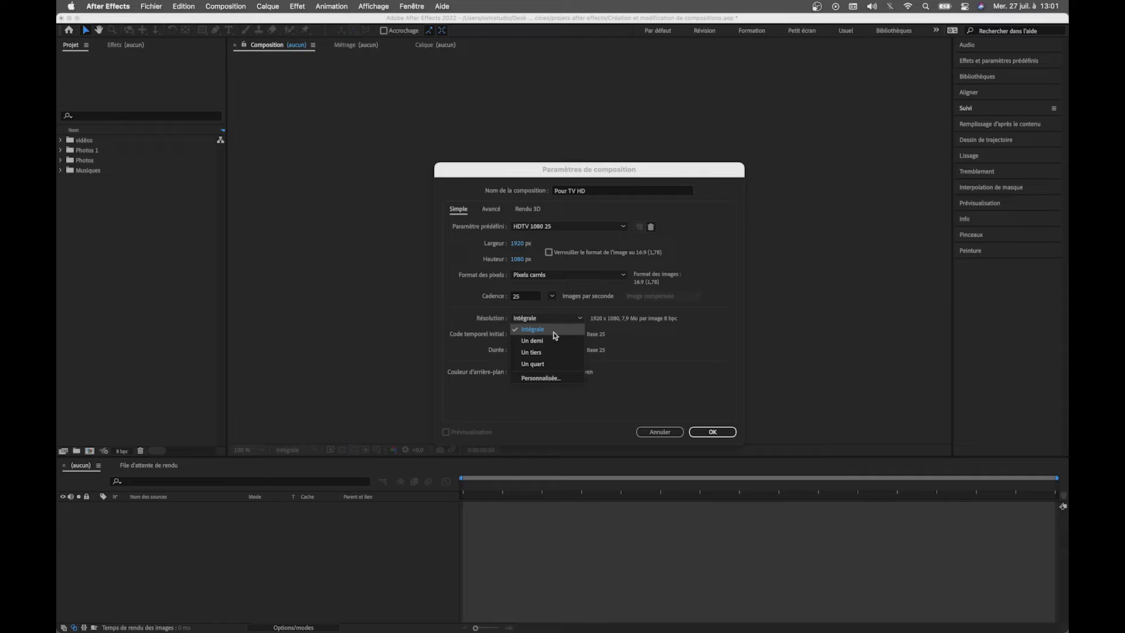
pyautogui.click(474, 352)
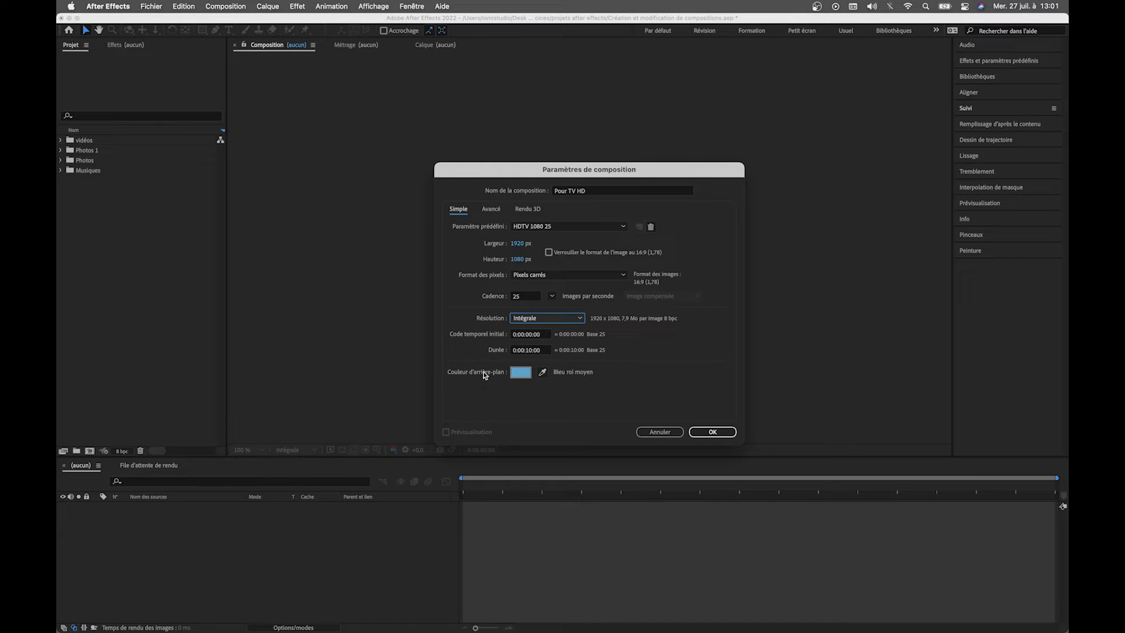
# Try out a different duration for the composition while leaving the initial timecode at 0:00:00:00
pyautogui.click(546, 335)
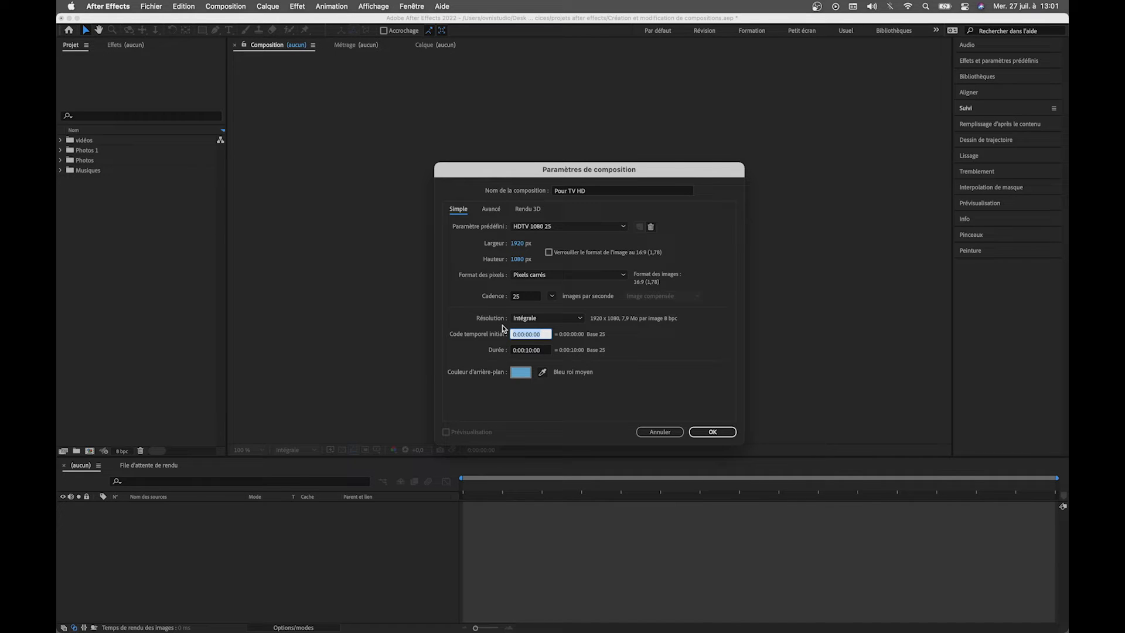
pyautogui.click(551, 334)
pyautogui.click(548, 349)
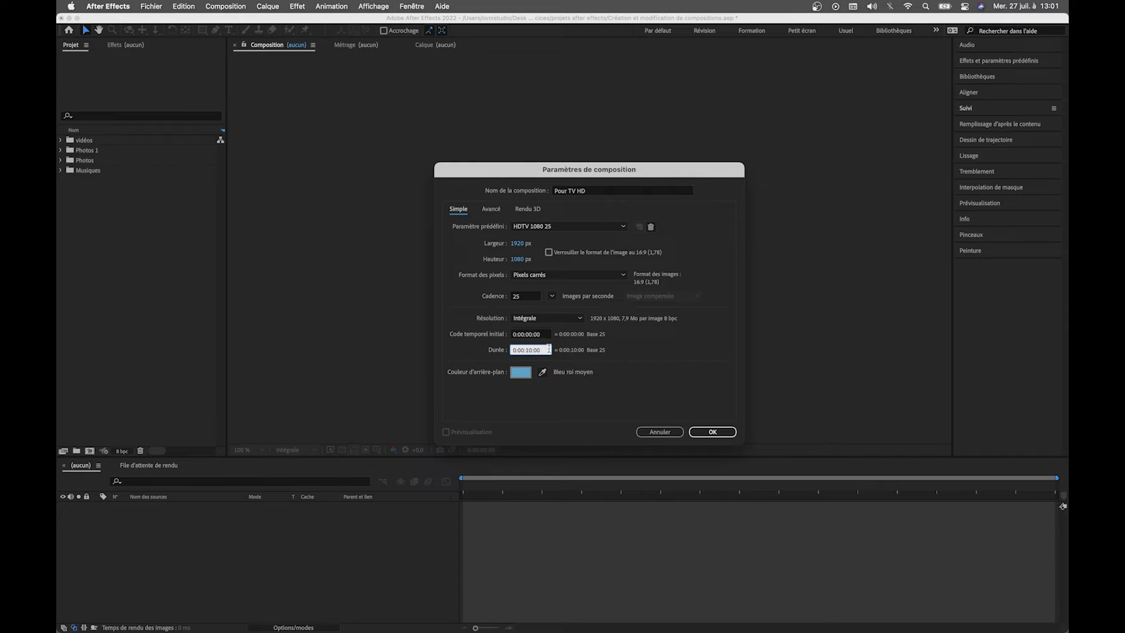
pyautogui.moveTo(549, 349); pyautogui.dragTo(477, 349)
pyautogui.click(542, 349)
pyautogui.click(520, 349)
pyautogui.click(549, 364)
pyautogui.moveTo(547, 350); pyautogui.dragTo(460, 347)
pyautogui.write('20:')
pyautogui.write('000')
pyautogui.press('Return')
# Set the composition's duration to 10 seconds (0:00:10:00)
pyautogui.moveTo(547, 352); pyautogui.dragTo(456, 349)
pyautogui.write('1000')
pyautogui.press('Return')
# Set the composition's background colour to a dark turquoise, hex 239569
pyautogui.click(523, 376)
pyautogui.moveTo(387, 127); pyautogui.dragTo(387, 309)
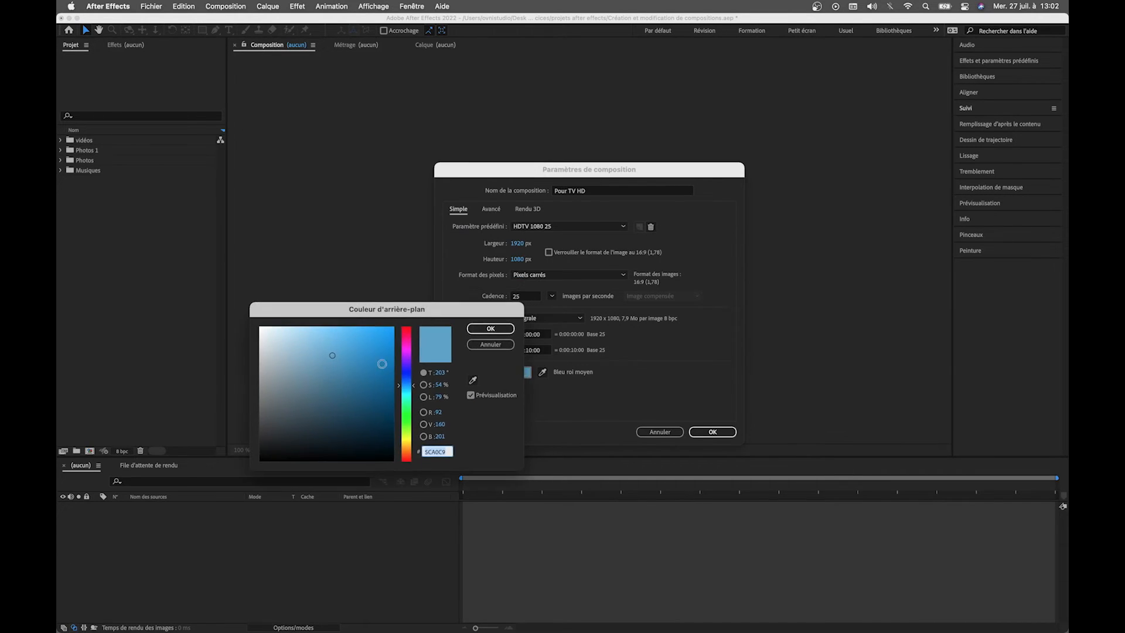
pyautogui.click(406, 402)
pyautogui.click(361, 382)
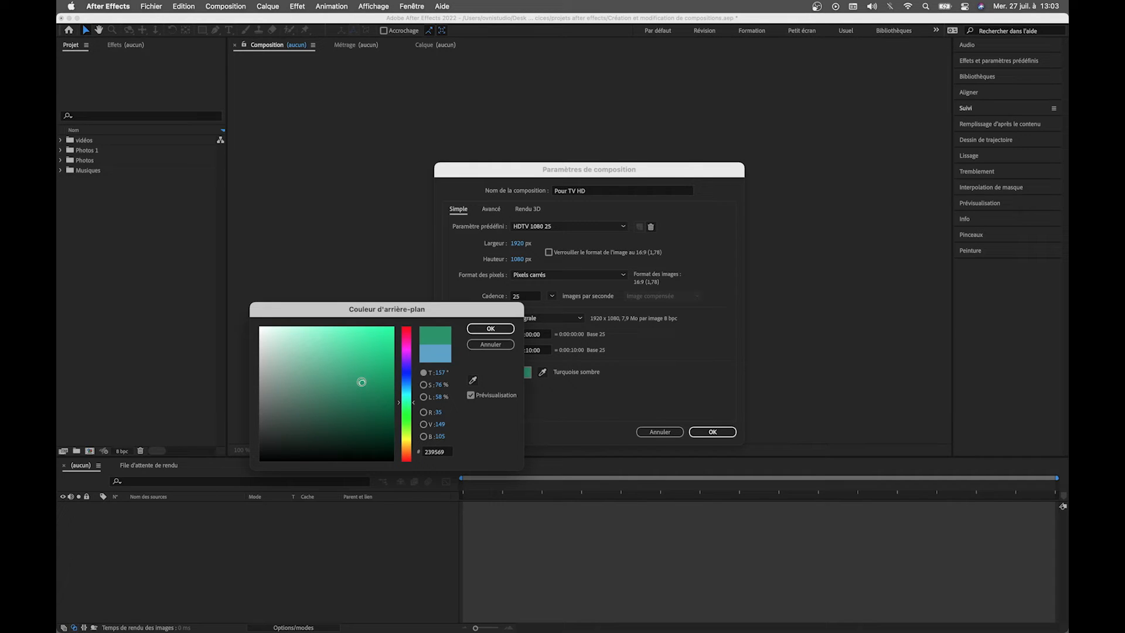
pyautogui.click(485, 329)
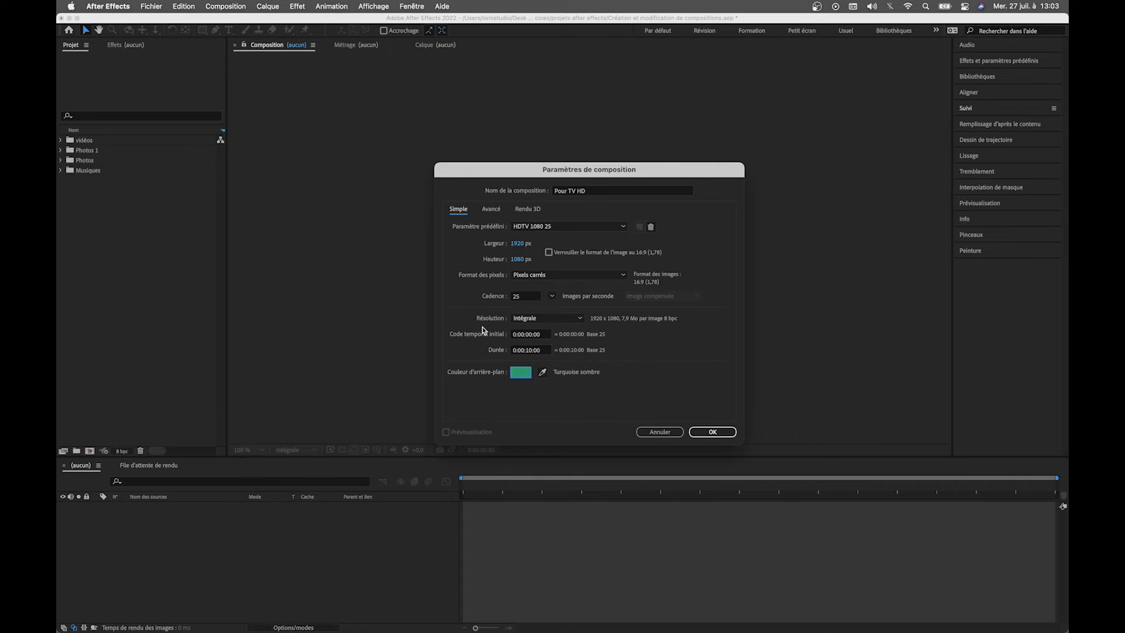
# Change the background colour to a medium blue (Bleu roi moyen) and create the composition
pyautogui.click(520, 372)
pyautogui.click(406, 383)
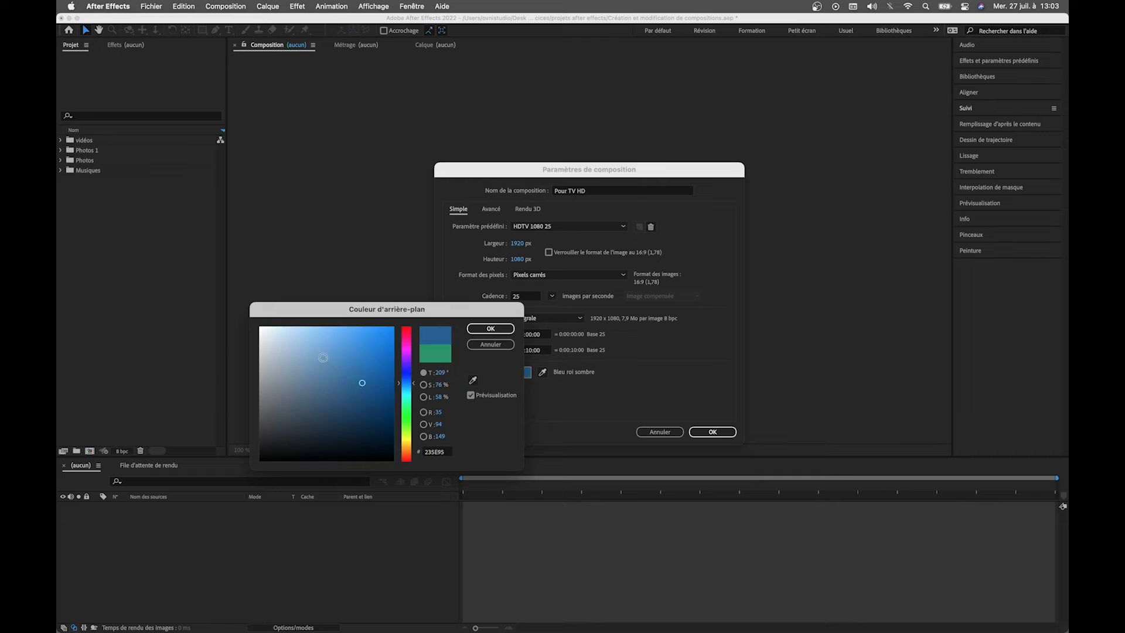
pyautogui.click(335, 349)
pyautogui.click(490, 328)
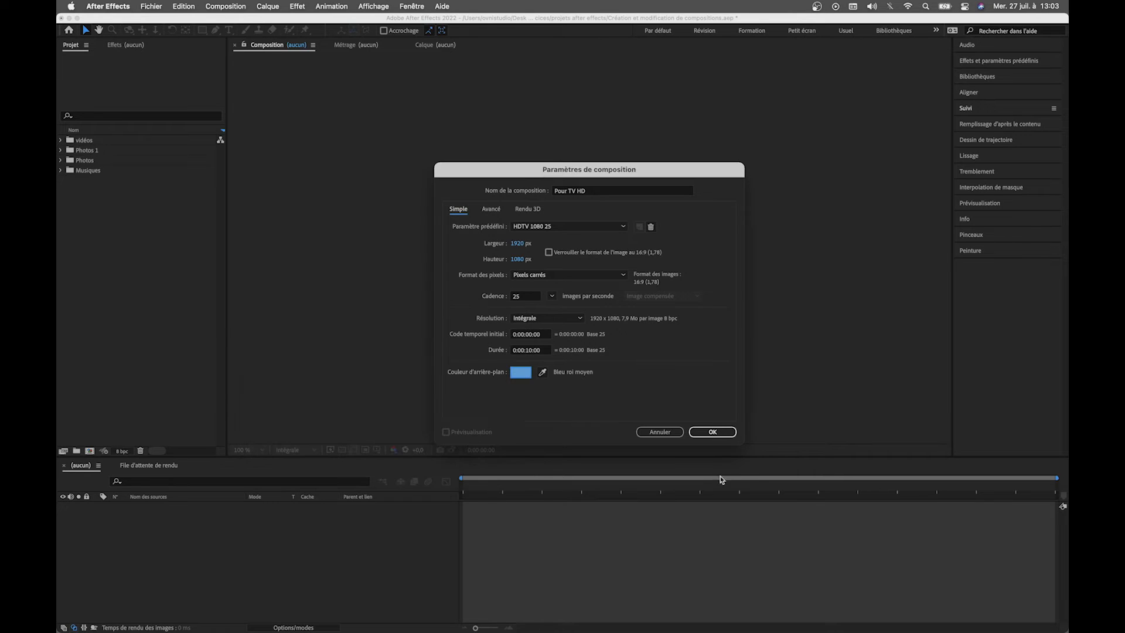
pyautogui.click(713, 433)
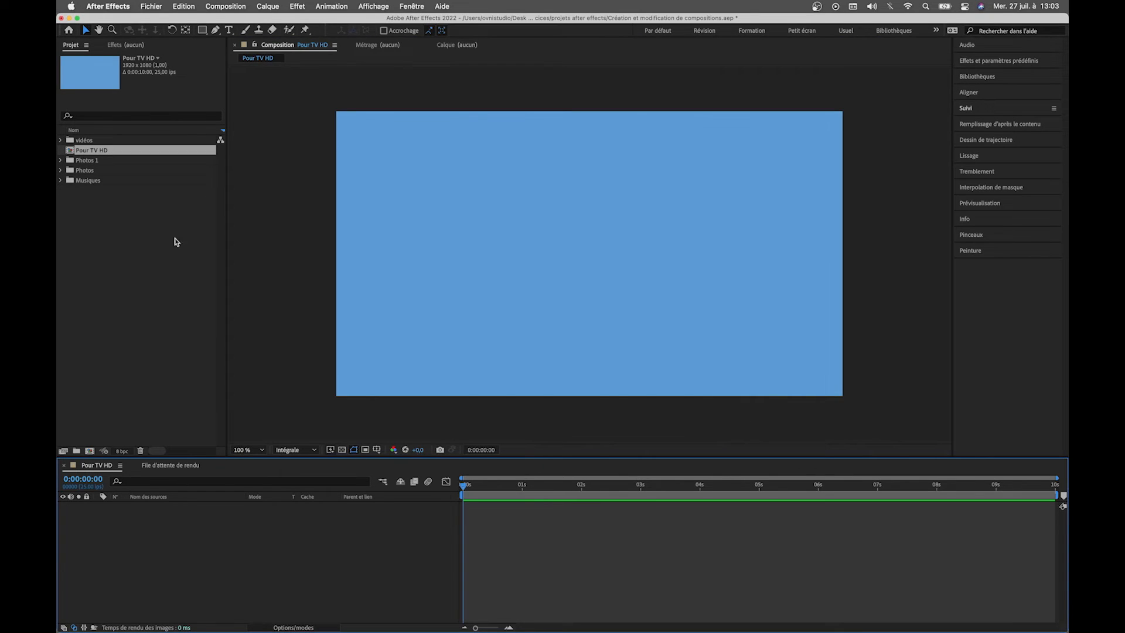
# Examine the Pour TV HD composition in the project, the viewer and the timeline
pyautogui.click(97, 150)
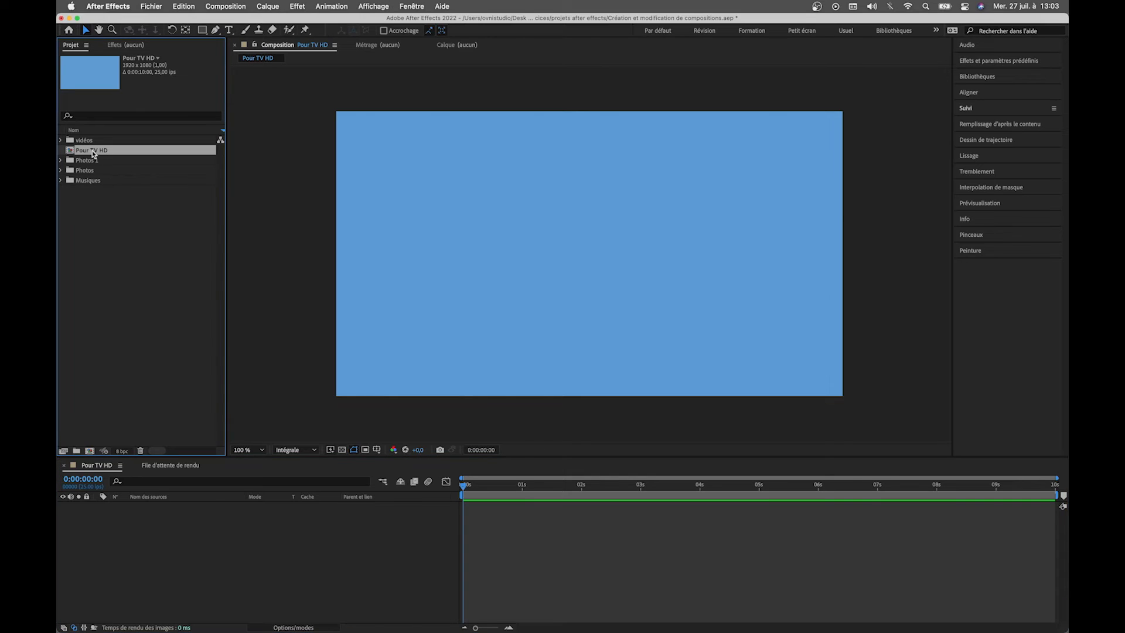
pyautogui.click(489, 107)
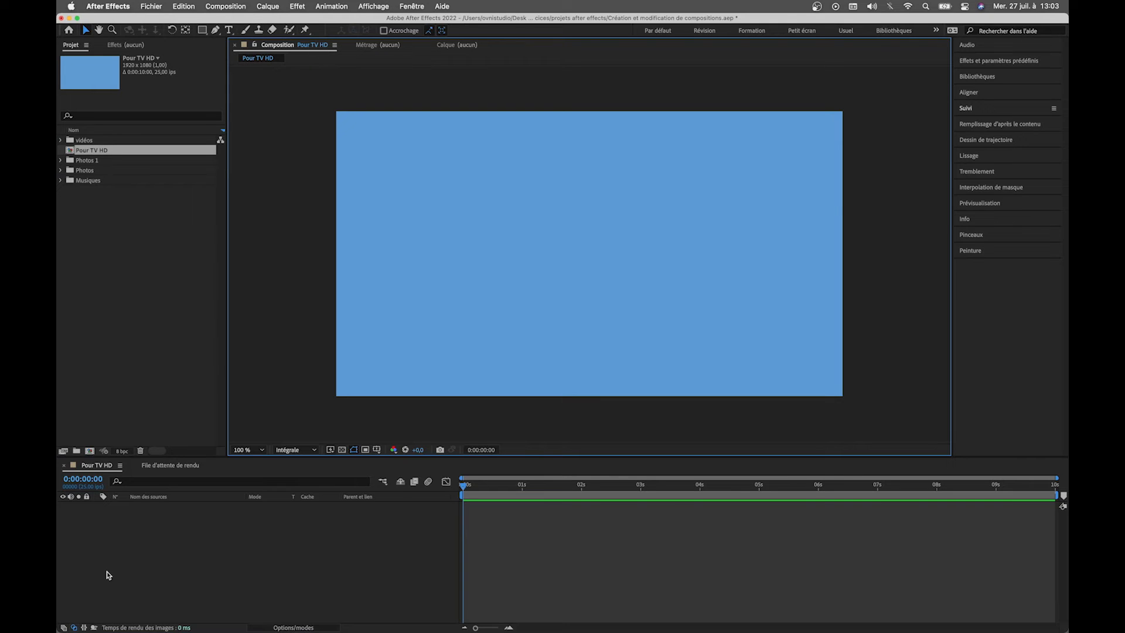
pyautogui.click(108, 547)
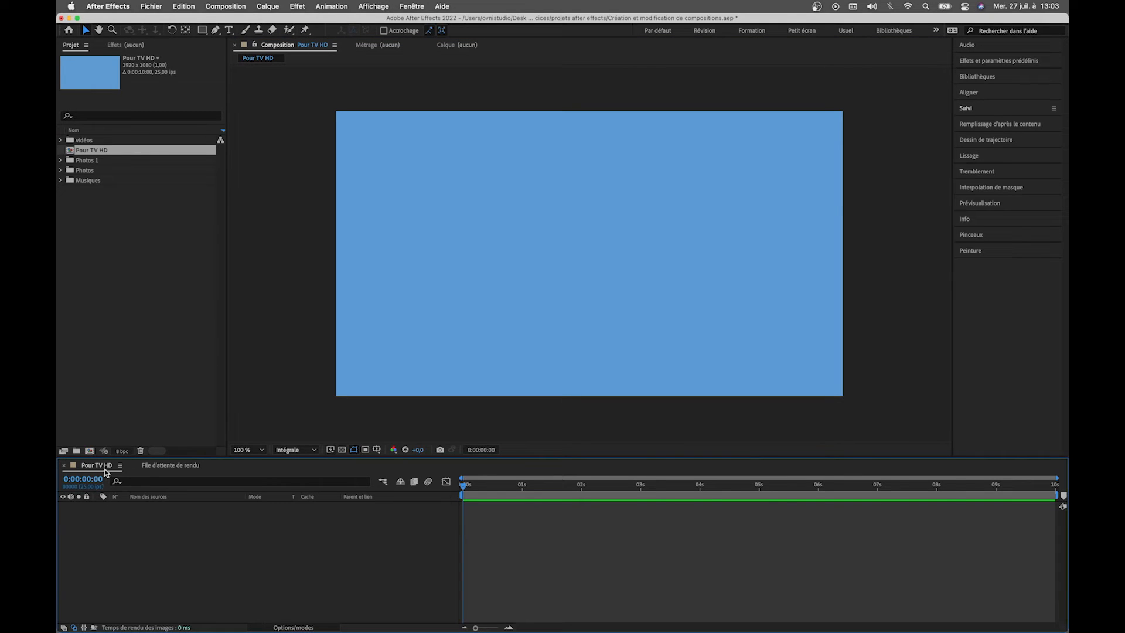
pyautogui.moveTo(511, 488); pyautogui.dragTo(451, 497)
pyautogui.click(487, 309)
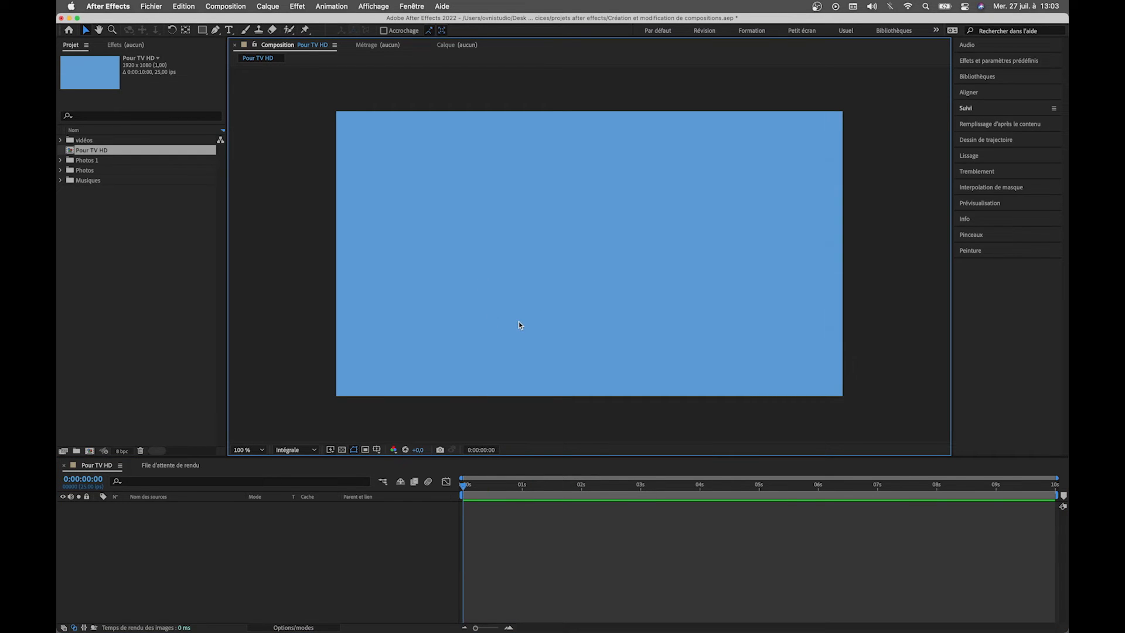
pyautogui.click(130, 332)
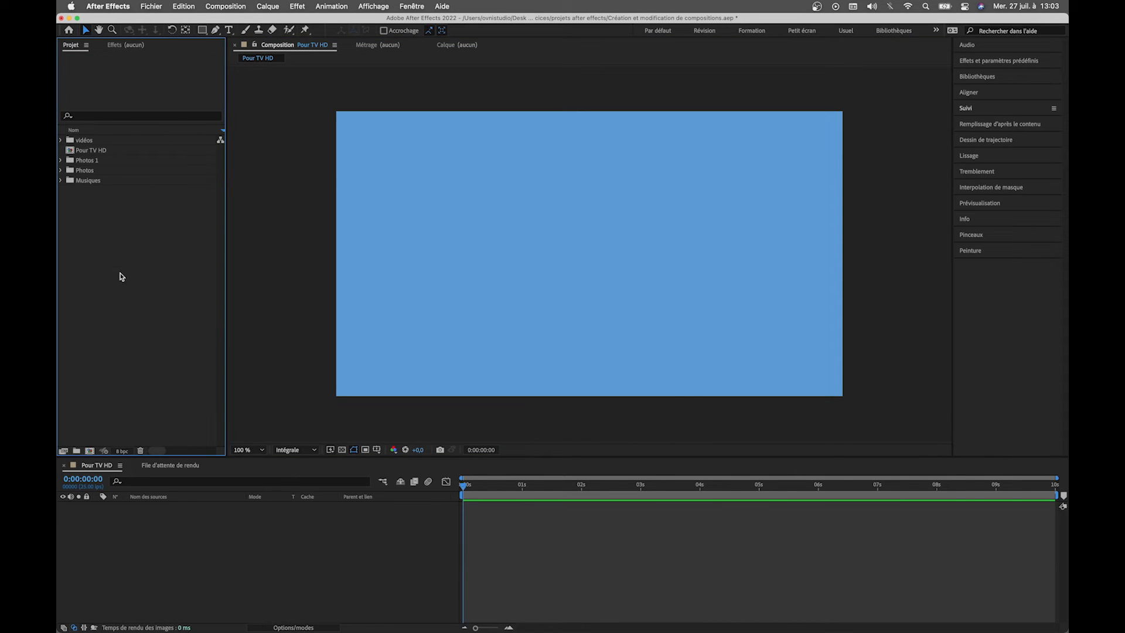
pyautogui.click(226, 7)
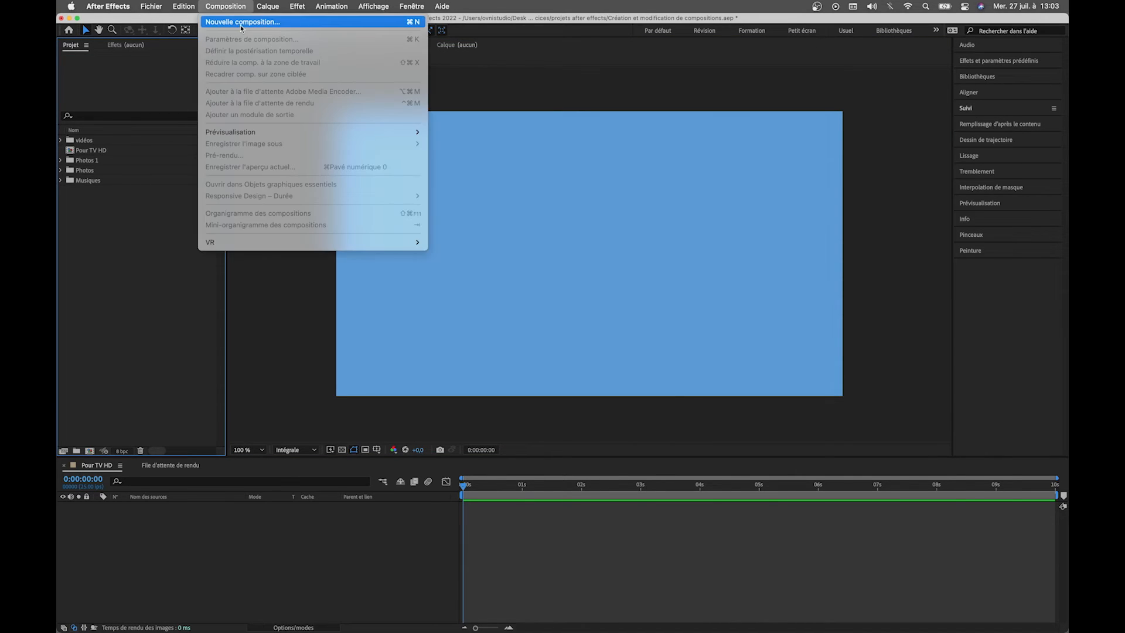
pyautogui.click(290, 308)
pyautogui.click(279, 300)
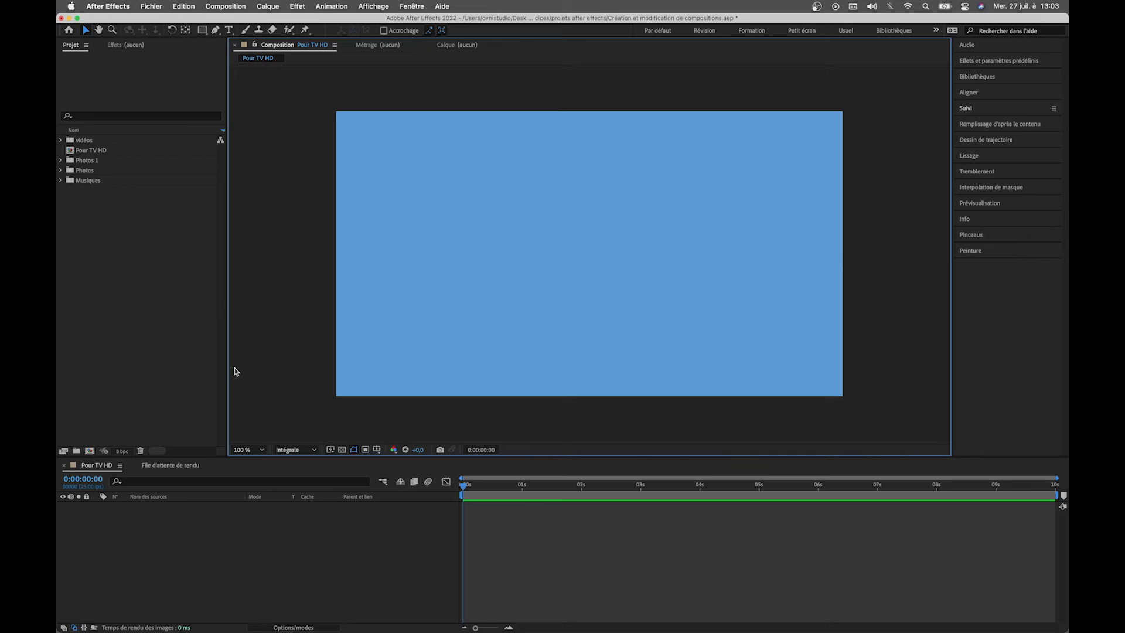
# Try the UHD 4K 25 preset in the Pour TV HD composition settings and return to the HDTV 1080 25 preset
pyautogui.rightClick(285, 266)
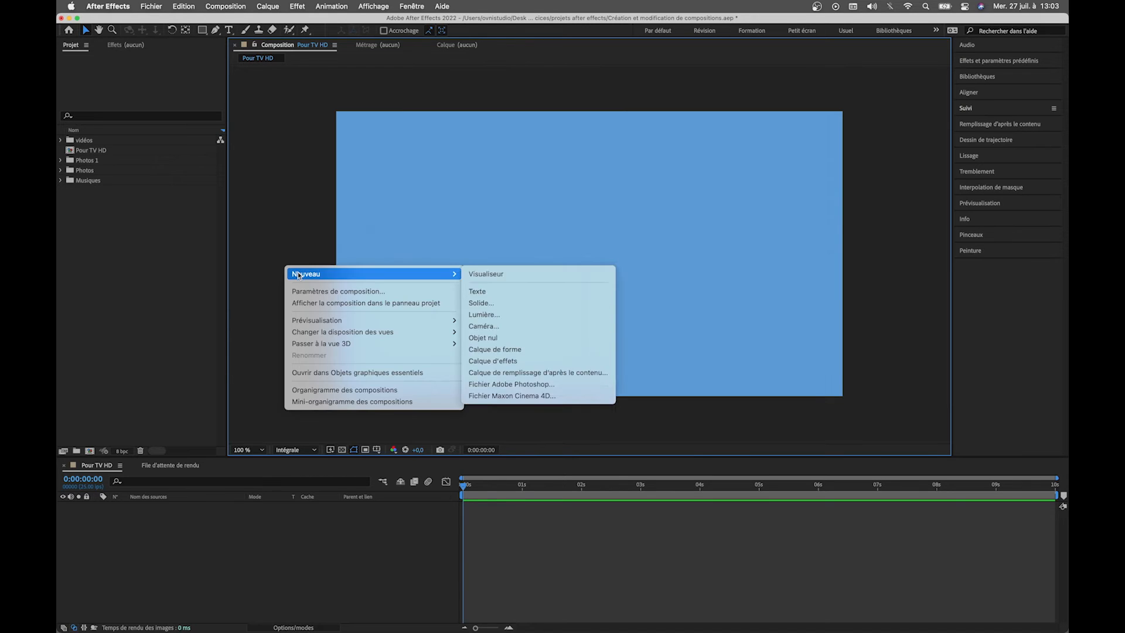
pyautogui.click(375, 293)
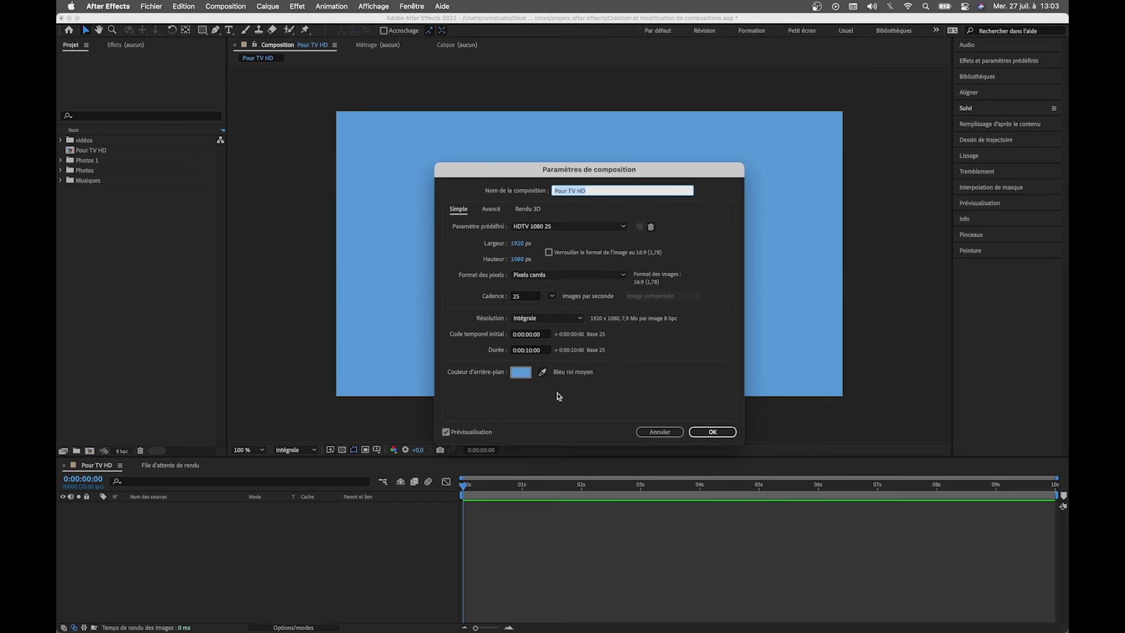
pyautogui.click(518, 243)
pyautogui.click(567, 227)
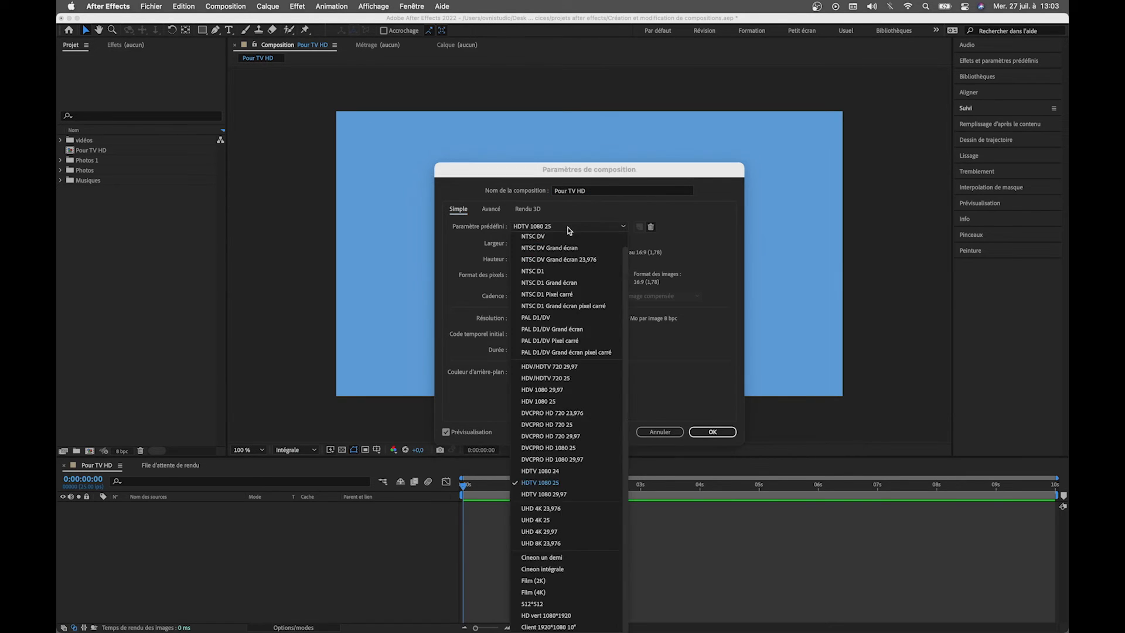
pyautogui.click(555, 519)
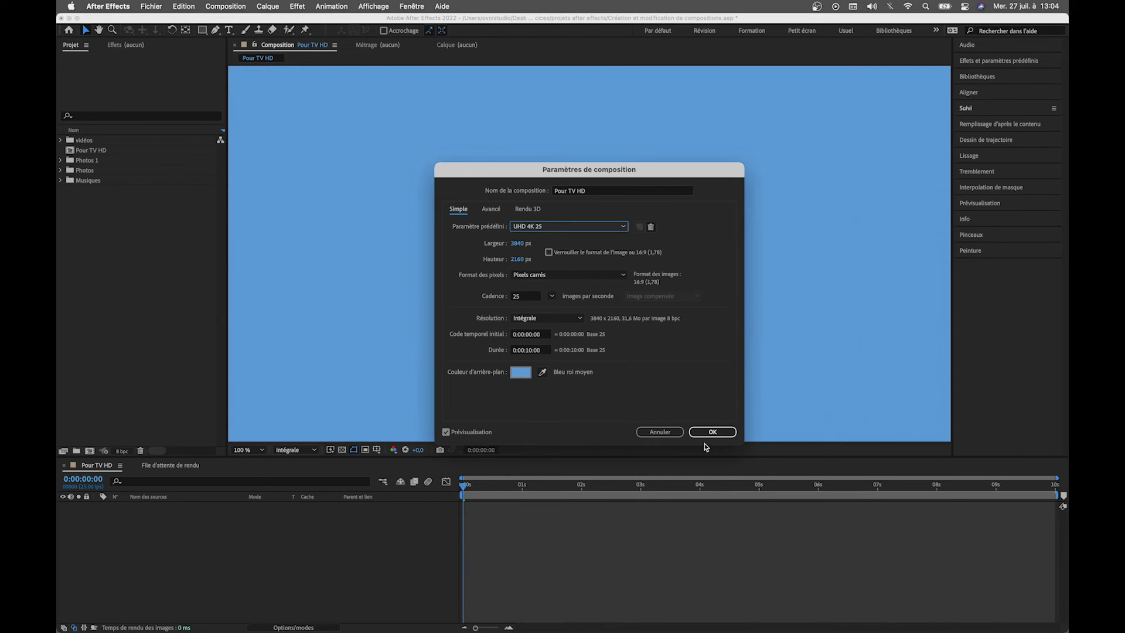
pyautogui.click(582, 229)
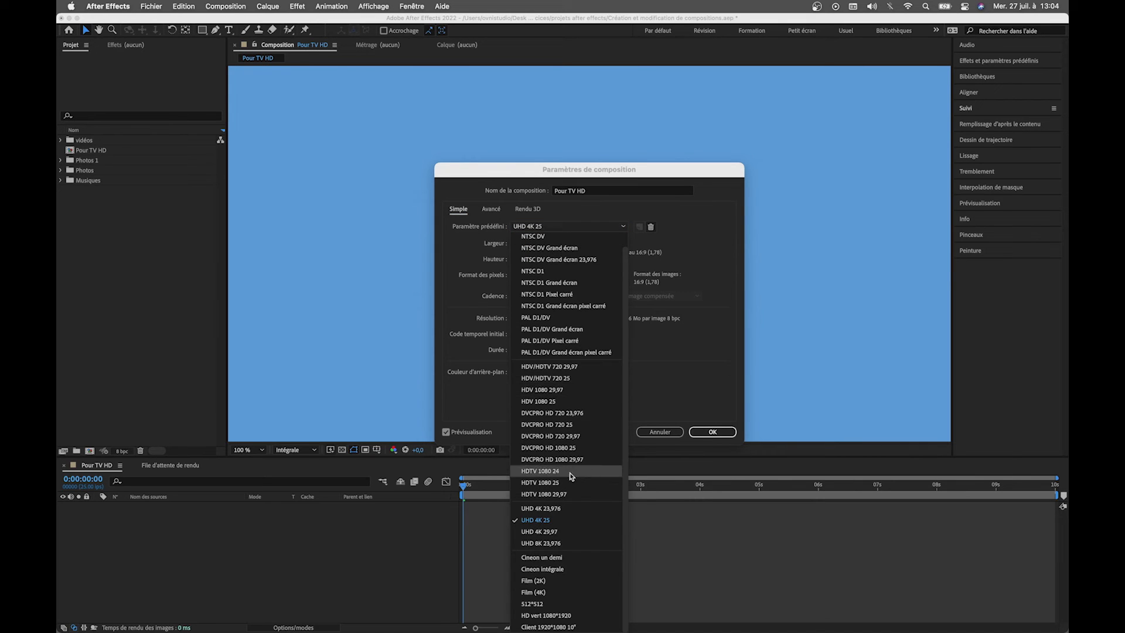
pyautogui.click(561, 482)
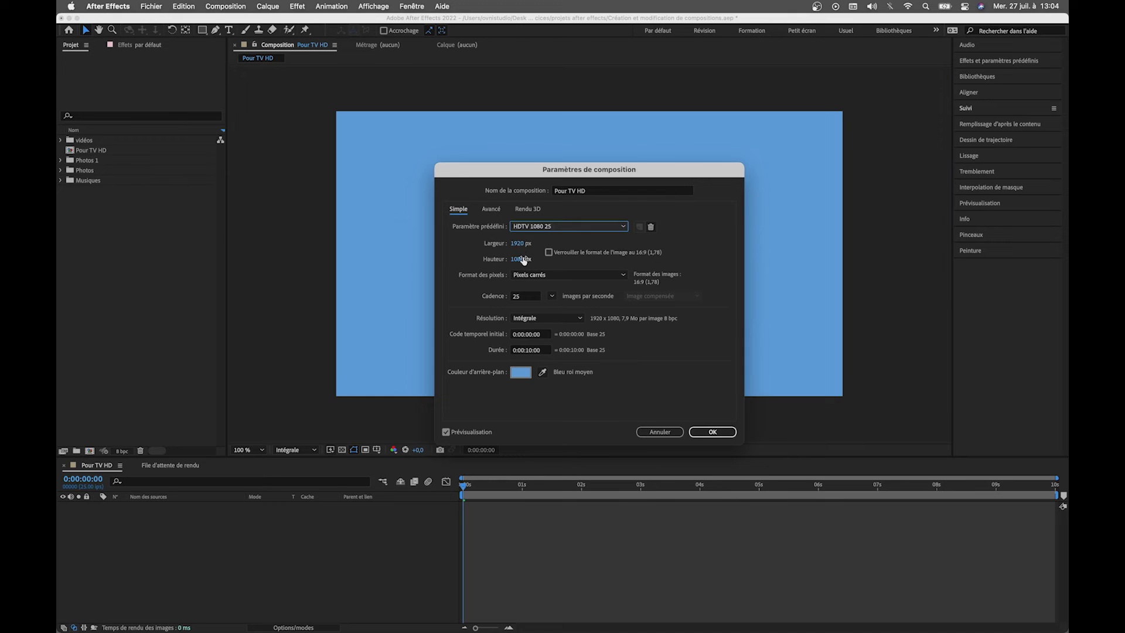
# Set the Pour TV HD composition to a custom vertical size of 1080 px wide by 1960 px high and apply it
pyautogui.click(518, 244)
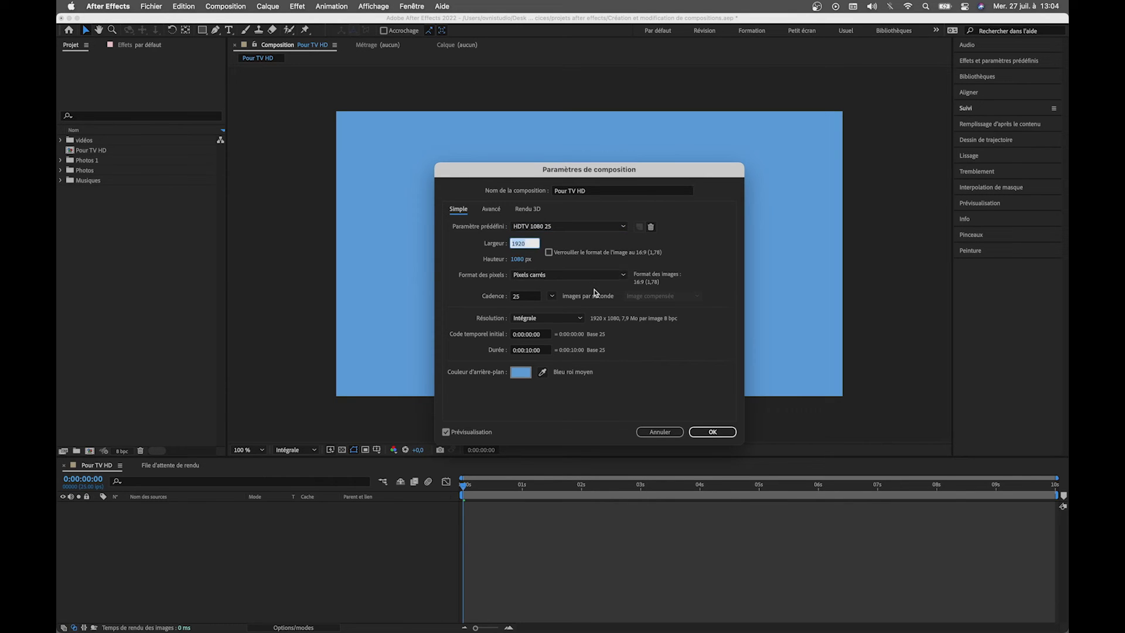
pyautogui.write('1080')
pyautogui.press('Tab')
pyautogui.write('1')
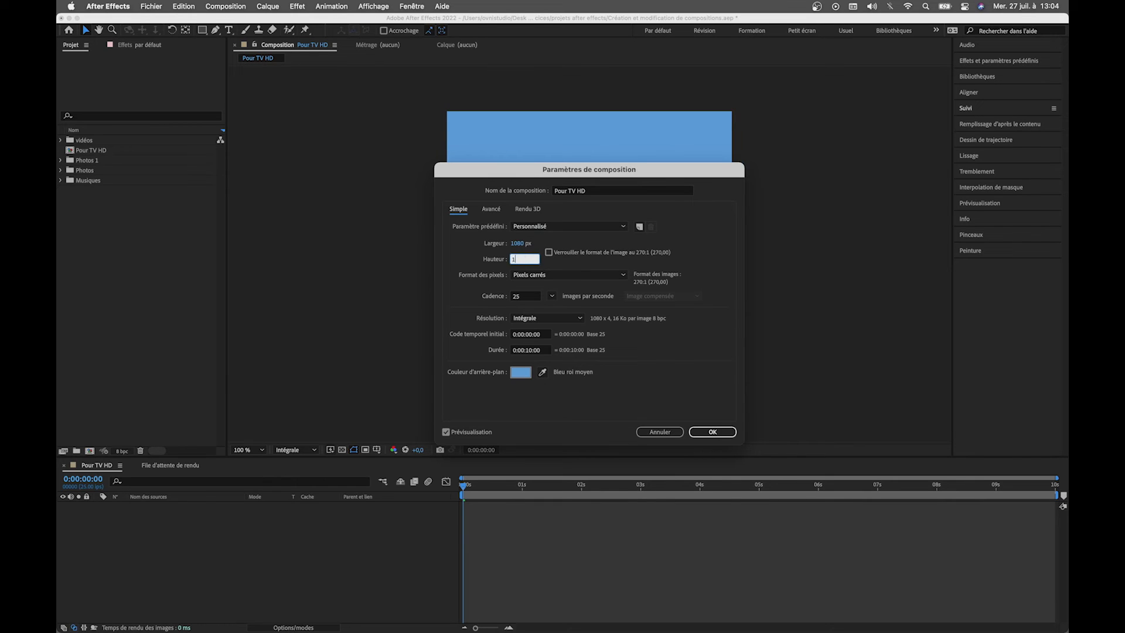
pyautogui.write('960')
pyautogui.press('Tab')
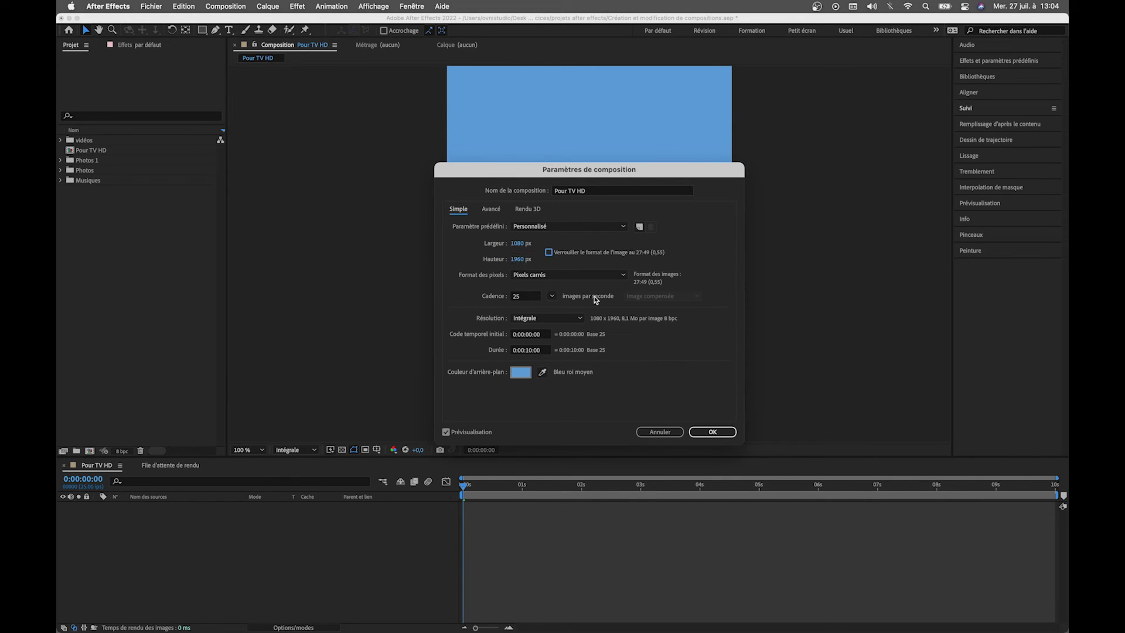
pyautogui.click(703, 433)
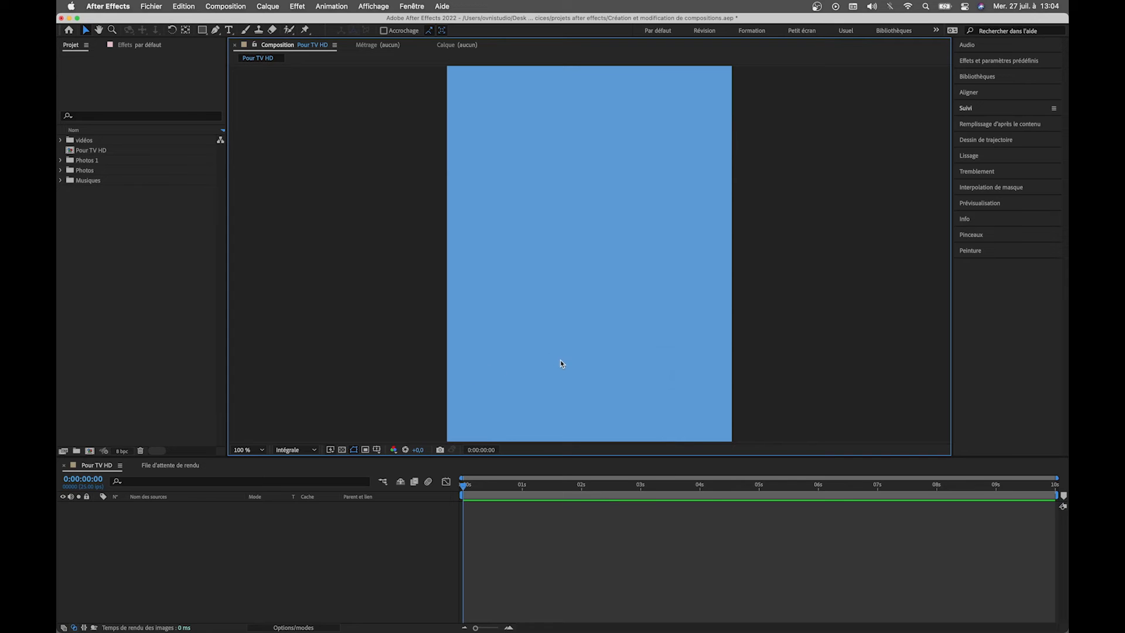
# Reopen the Pour TV HD composition settings and set the height to 1920 px
pyautogui.click(226, 7)
pyautogui.click(252, 39)
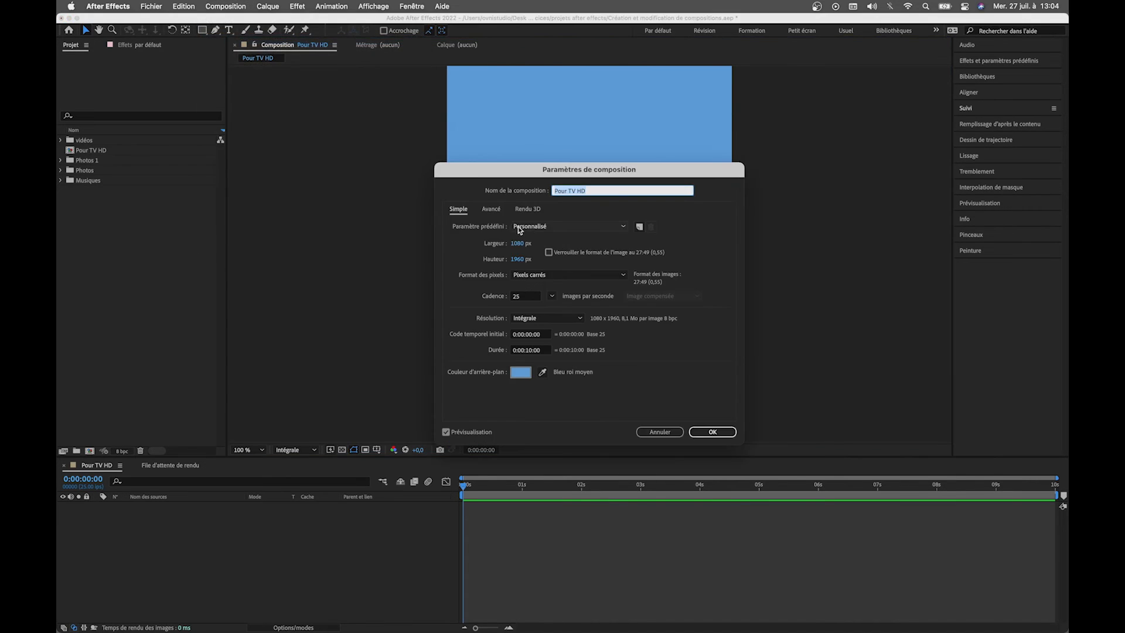
pyautogui.click(523, 260)
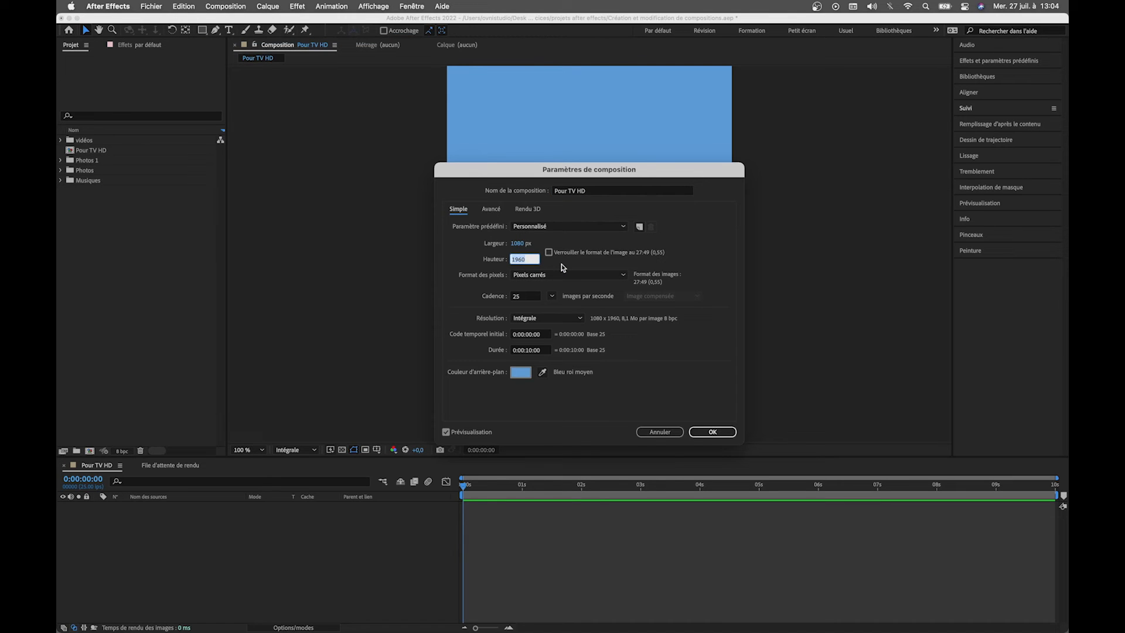
pyautogui.write('1920')
pyautogui.press('Tab')
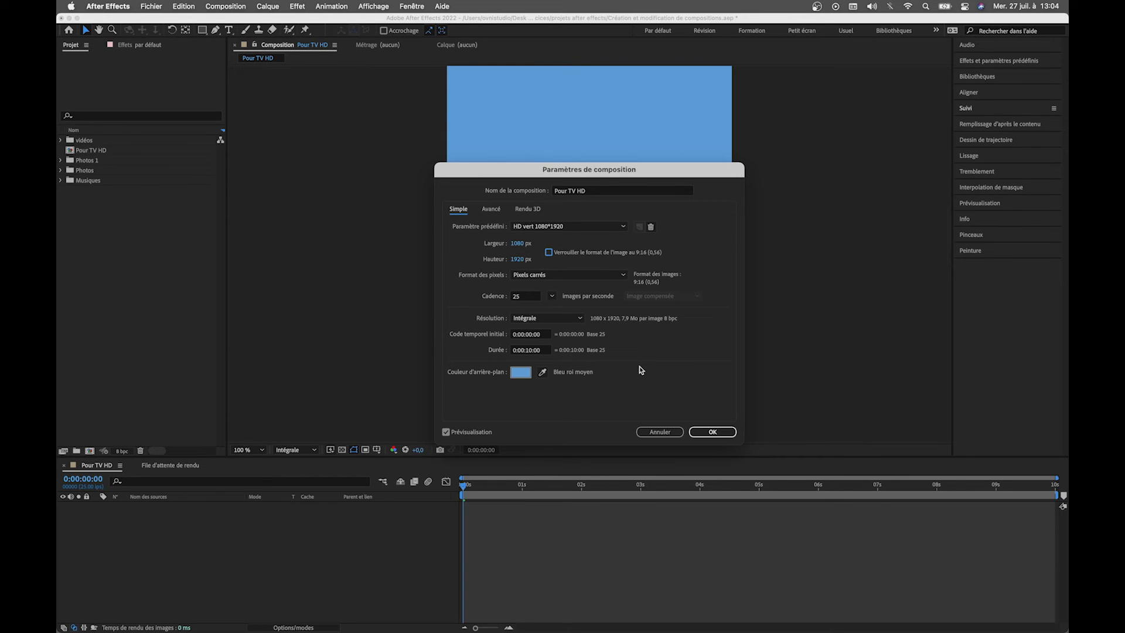
pyautogui.click(721, 432)
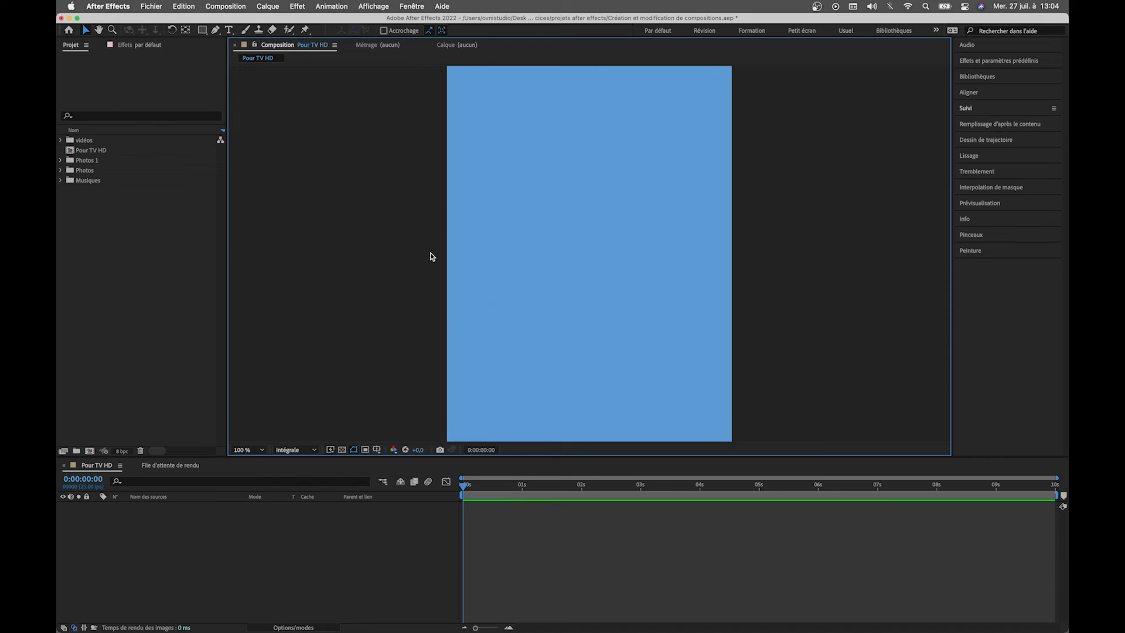
# Create a new composition named Composition carré 500*500, keeping the proposed settings
pyautogui.click(362, 47)
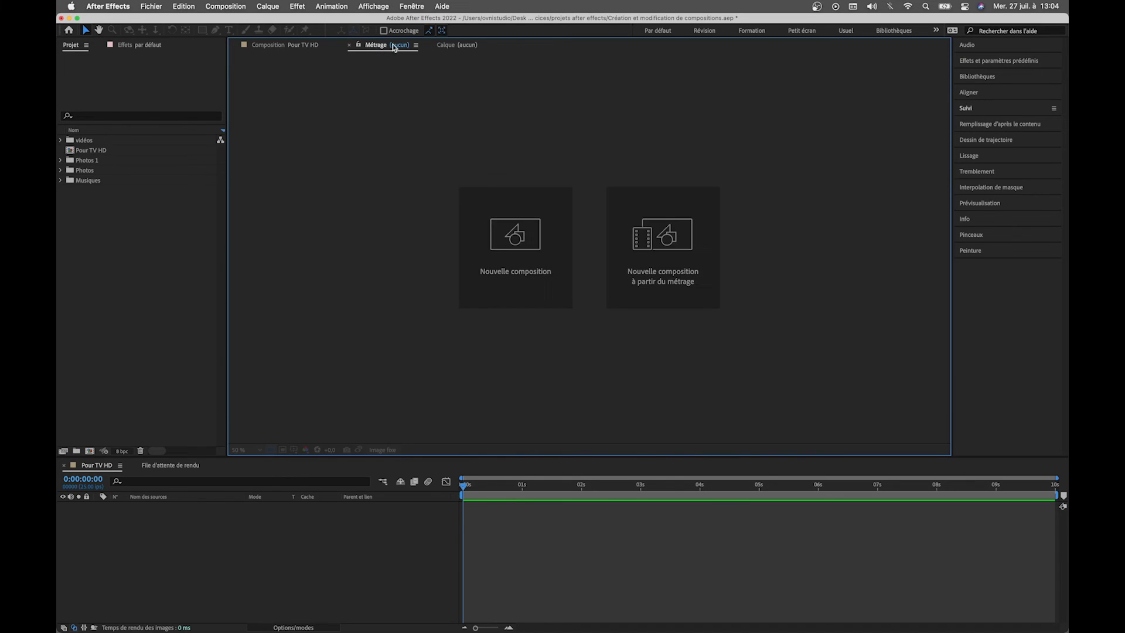
pyautogui.click(523, 263)
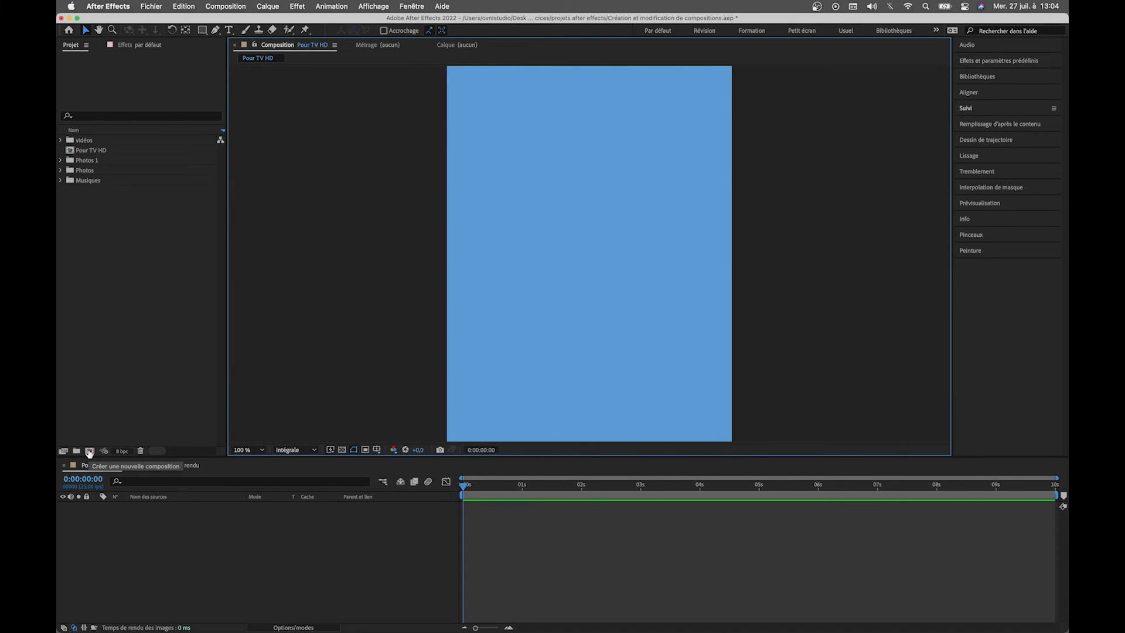
pyautogui.click(89, 452)
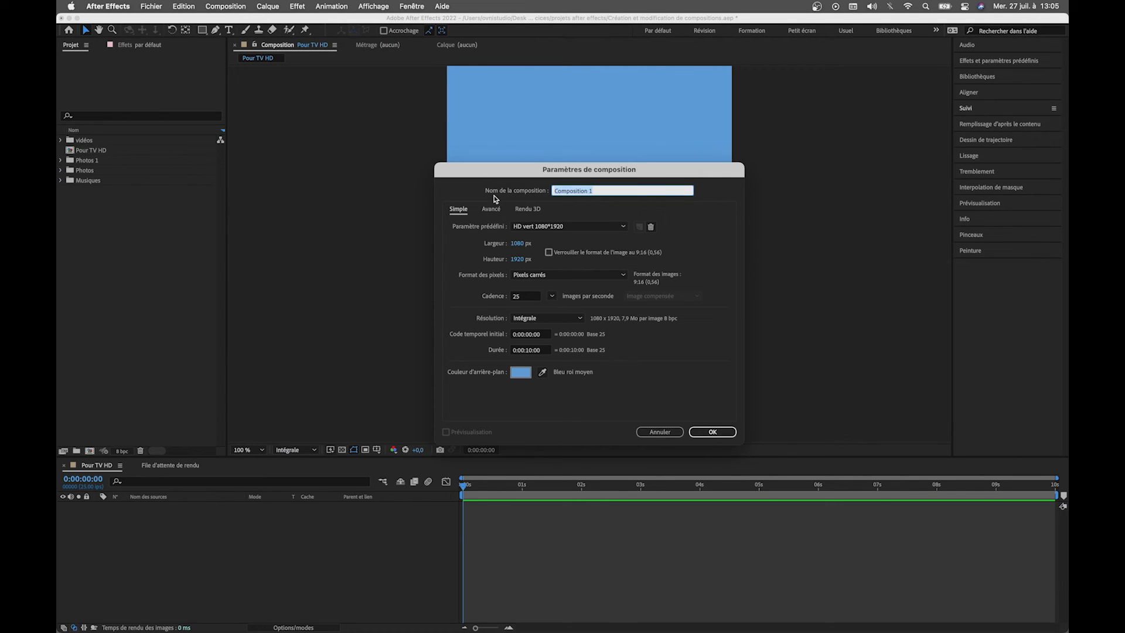
pyautogui.write('C')
pyautogui.write('500*500')
pyautogui.press('Return')
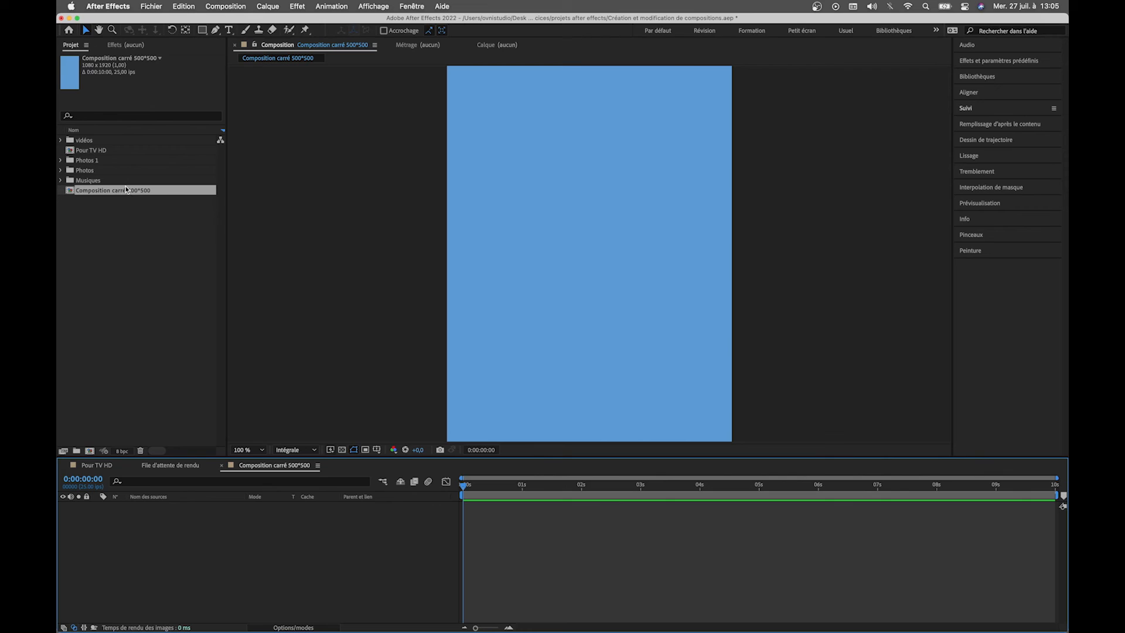
# Set the size of Composition carré 500*500 to 500 px wide by 500 px high in its composition settings
pyautogui.click(101, 151)
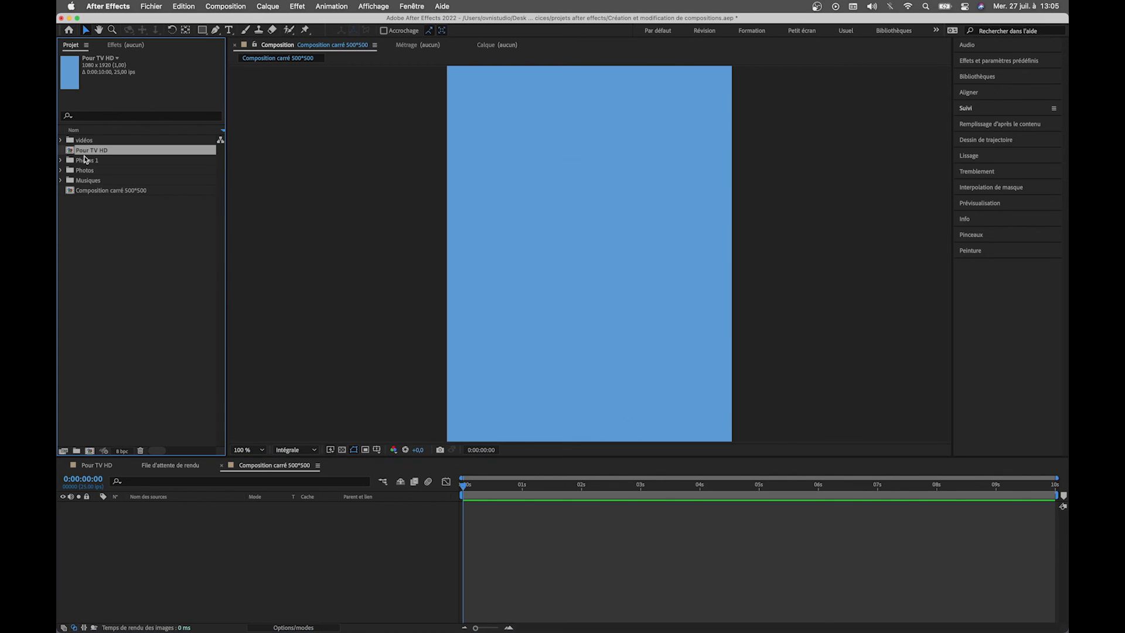
pyautogui.click(141, 196)
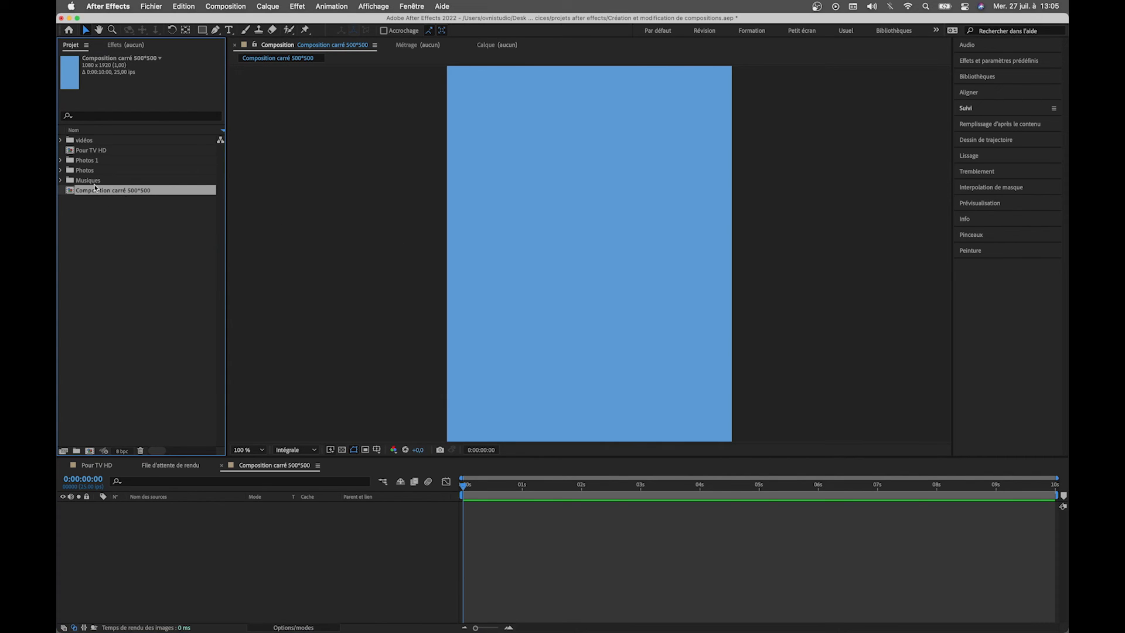
pyautogui.rightClick(301, 209)
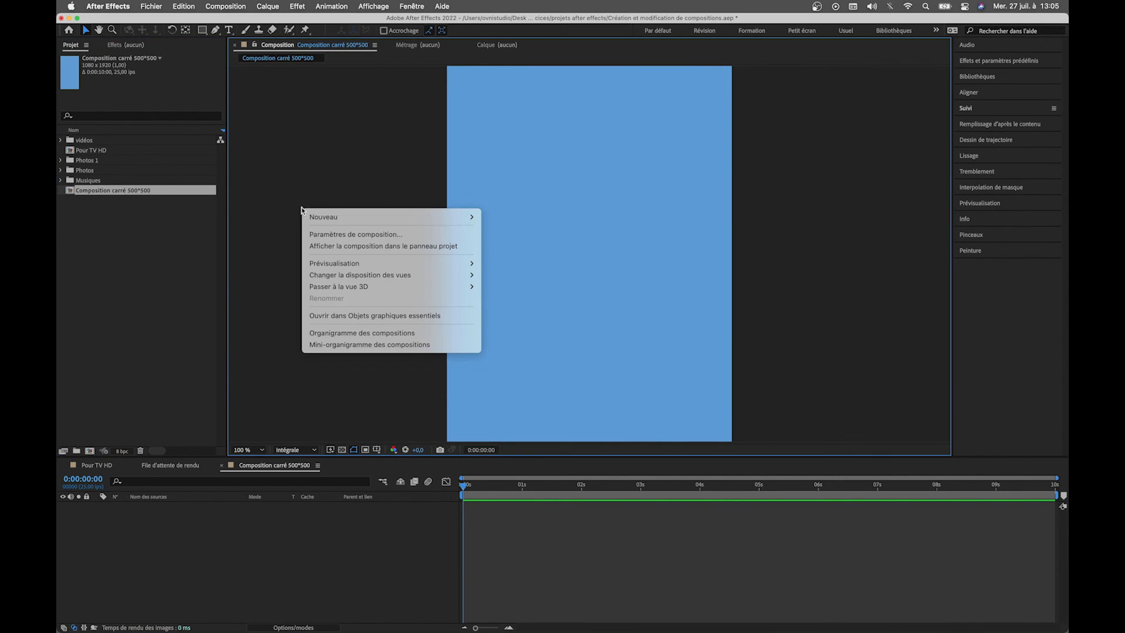
pyautogui.click(357, 233)
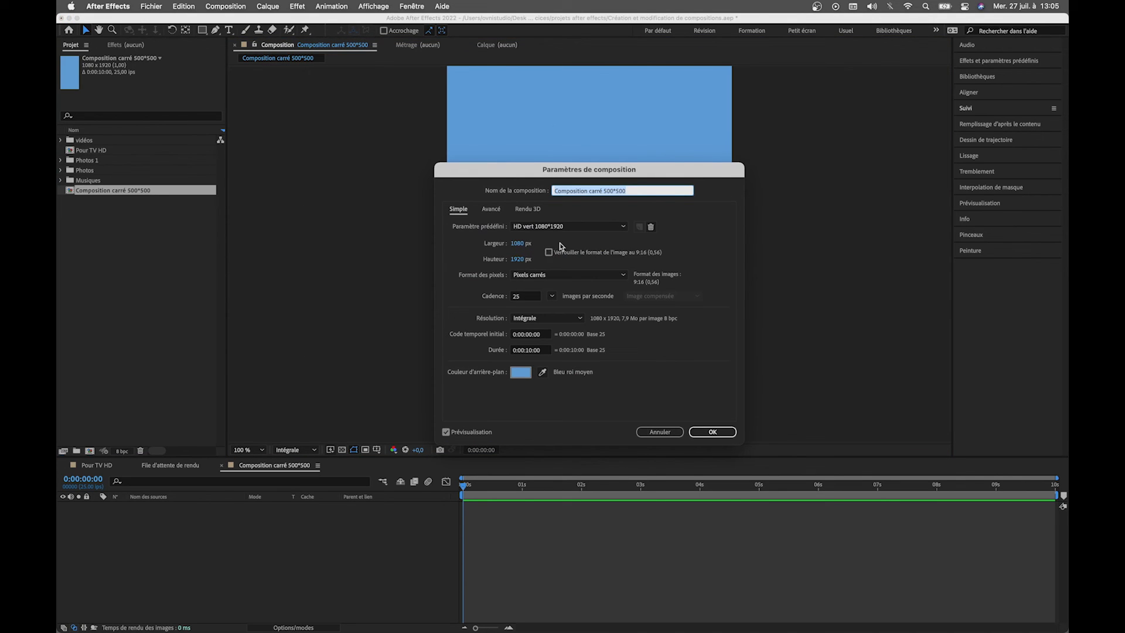
pyautogui.click(518, 243)
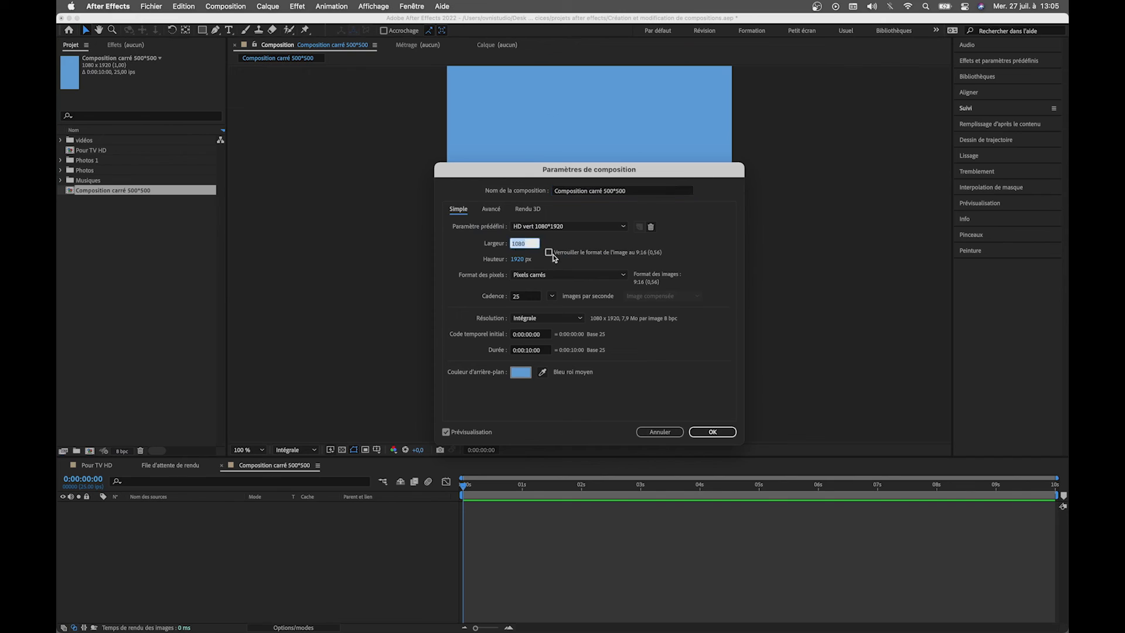
pyautogui.write('500')
pyautogui.press('Tab')
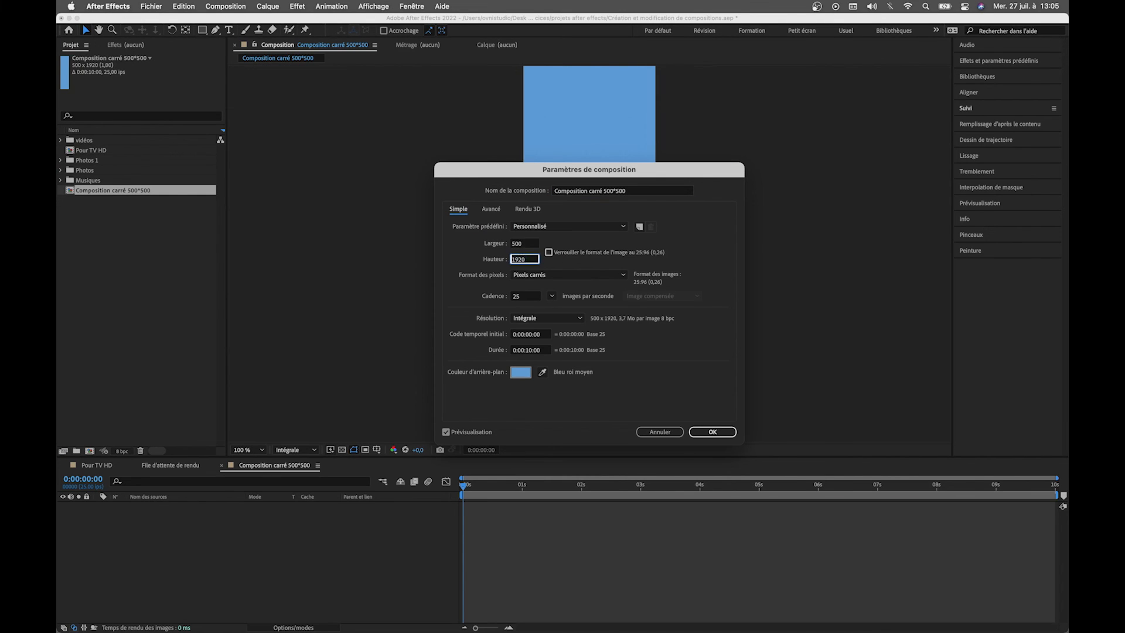
pyautogui.write('500')
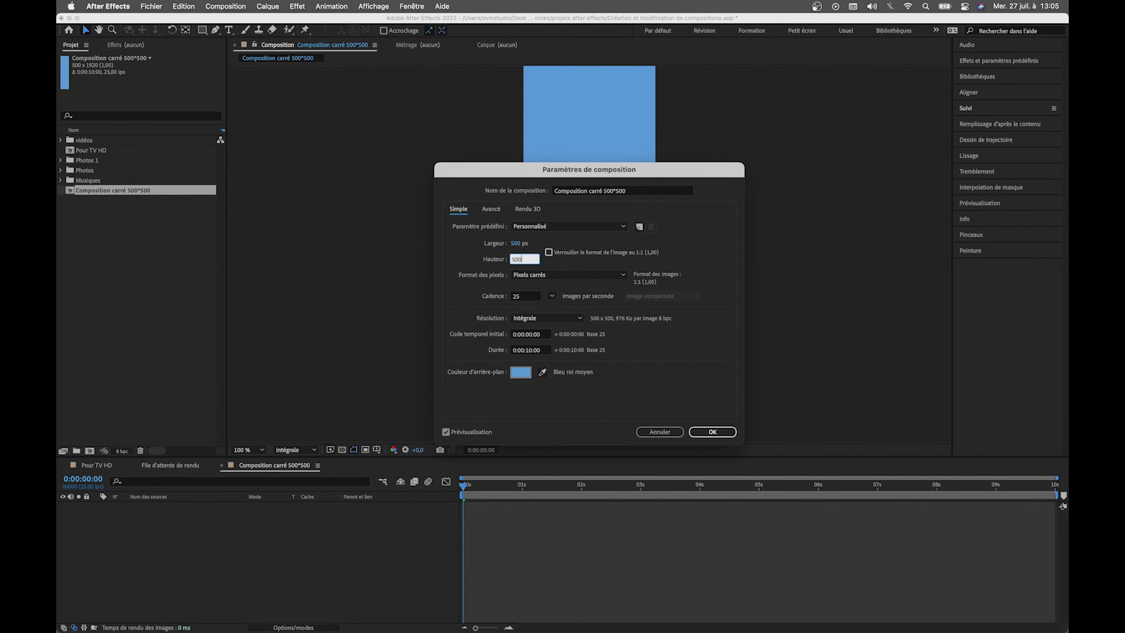
pyautogui.press('Tab')
# Change the square composition's background colour to a medium cyan (Cyan moyen)
pyautogui.click(520, 372)
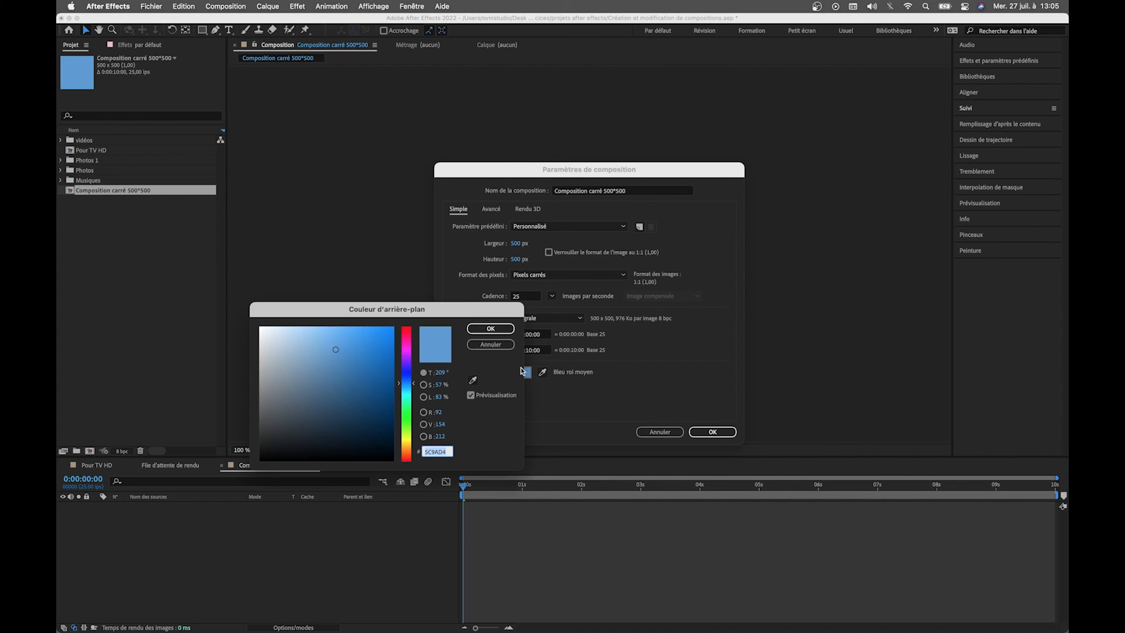
pyautogui.click(406, 397)
pyautogui.click(472, 330)
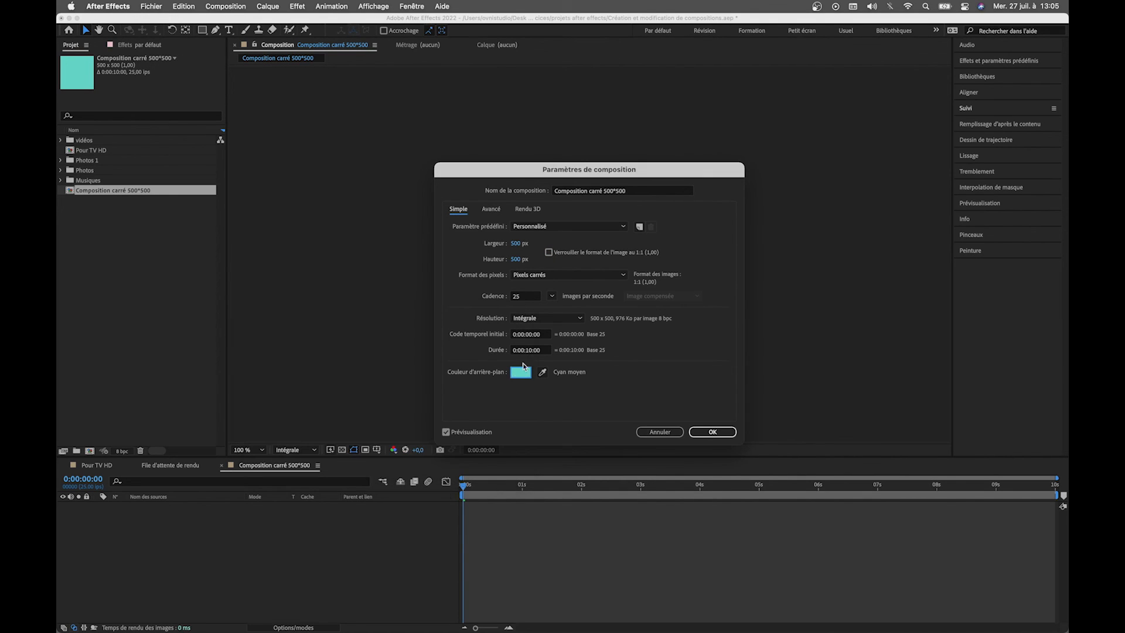
# Set the square composition's duration to 20 seconds (0:00:20:00) and apply the settings, keeping the frame rate at 25
pyautogui.click(547, 350)
pyautogui.moveTo(546, 350); pyautogui.dragTo(416, 338)
pyautogui.write('2')
pyautogui.press('Tab')
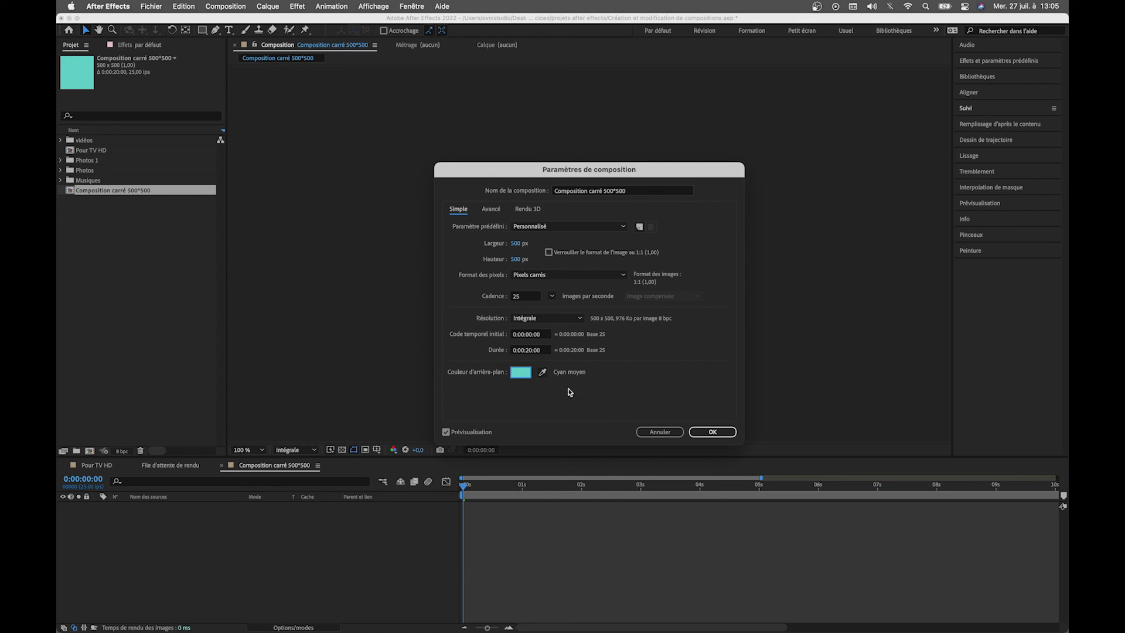
pyautogui.click(552, 296)
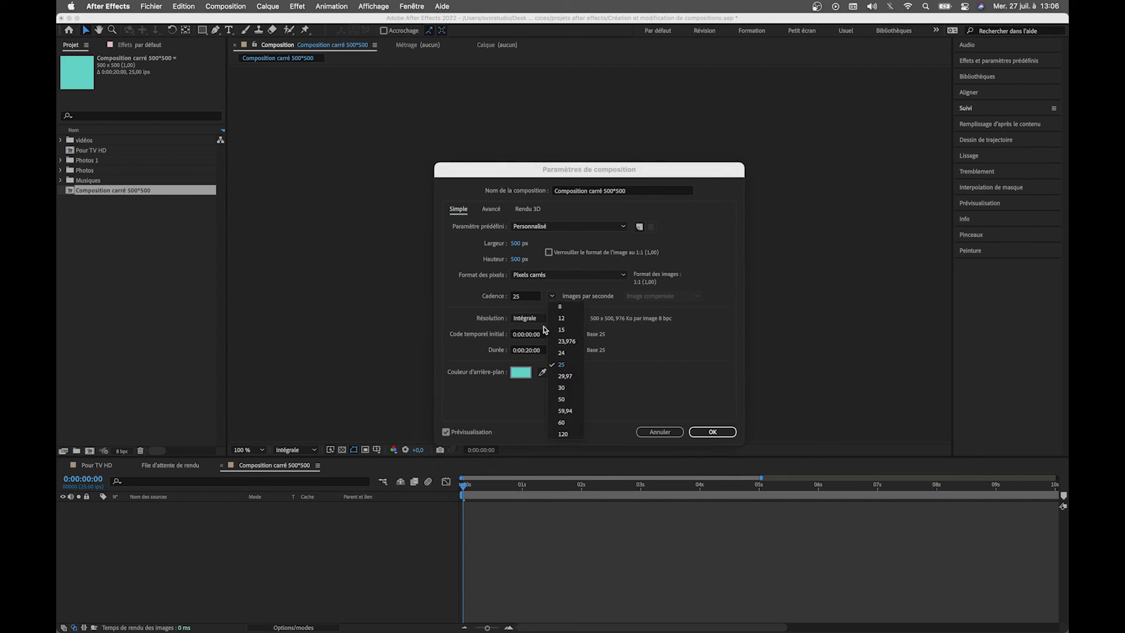
pyautogui.click(503, 414)
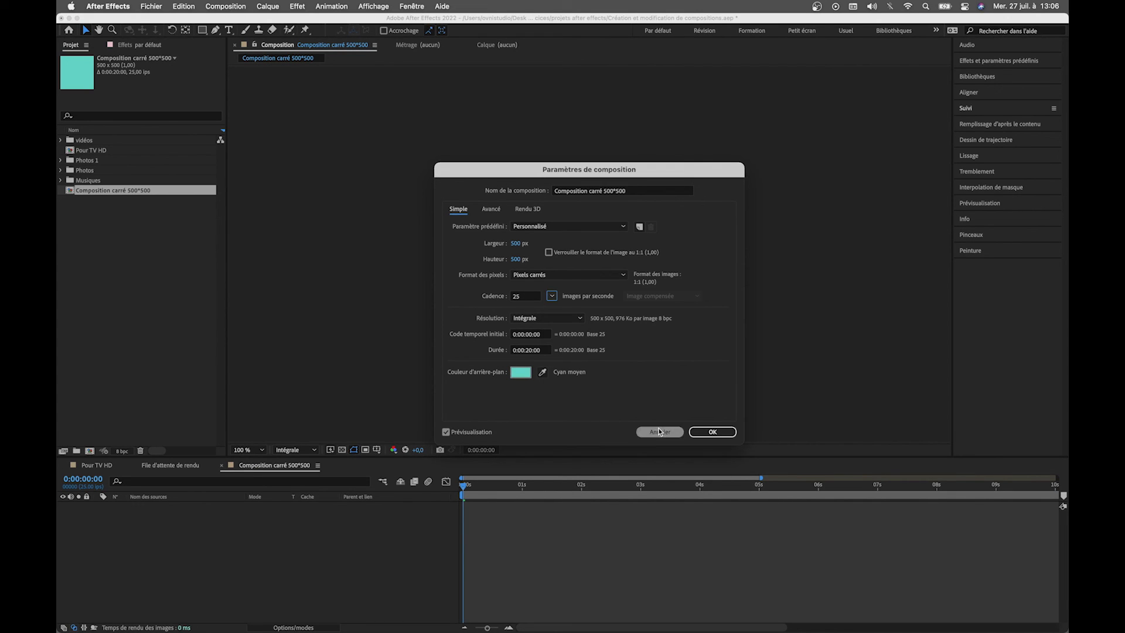
pyautogui.click(716, 432)
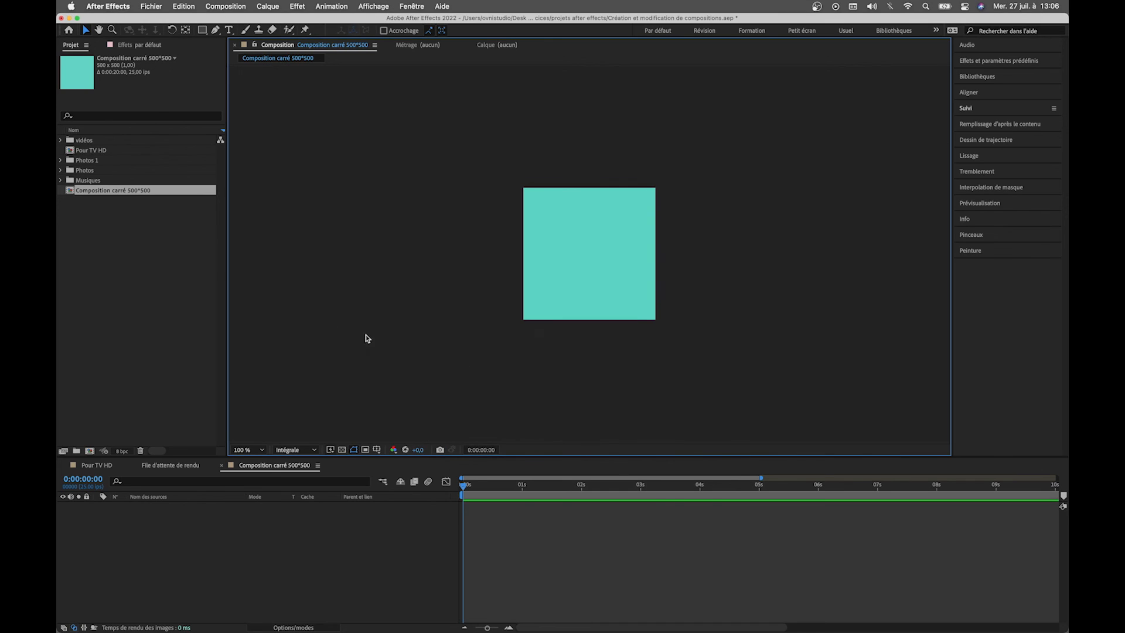
# Examine the two compositions in the project and the available commands for creating a composition
pyautogui.click(111, 222)
pyautogui.click(93, 155)
pyautogui.click(105, 193)
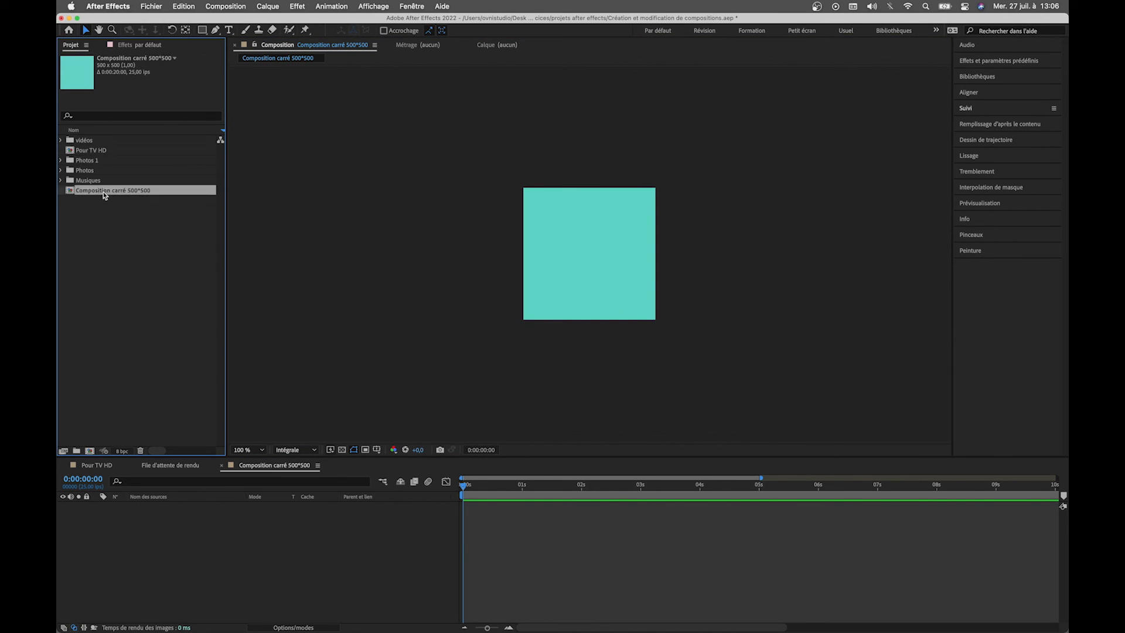
pyautogui.click(109, 237)
pyautogui.click(121, 190)
pyautogui.click(175, 281)
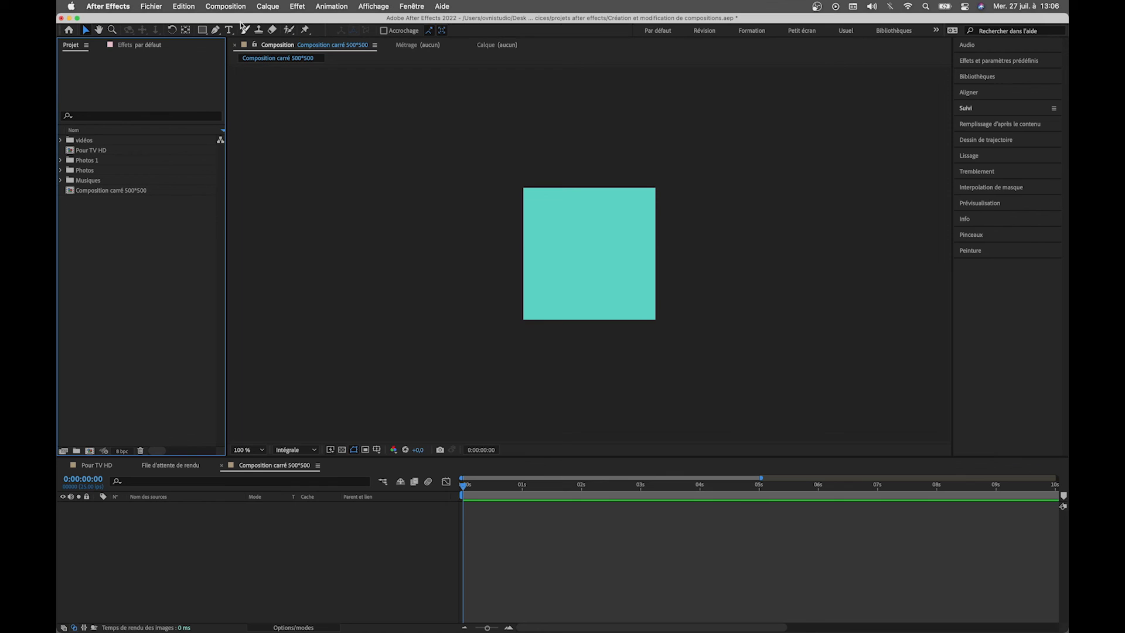
pyautogui.click(223, 7)
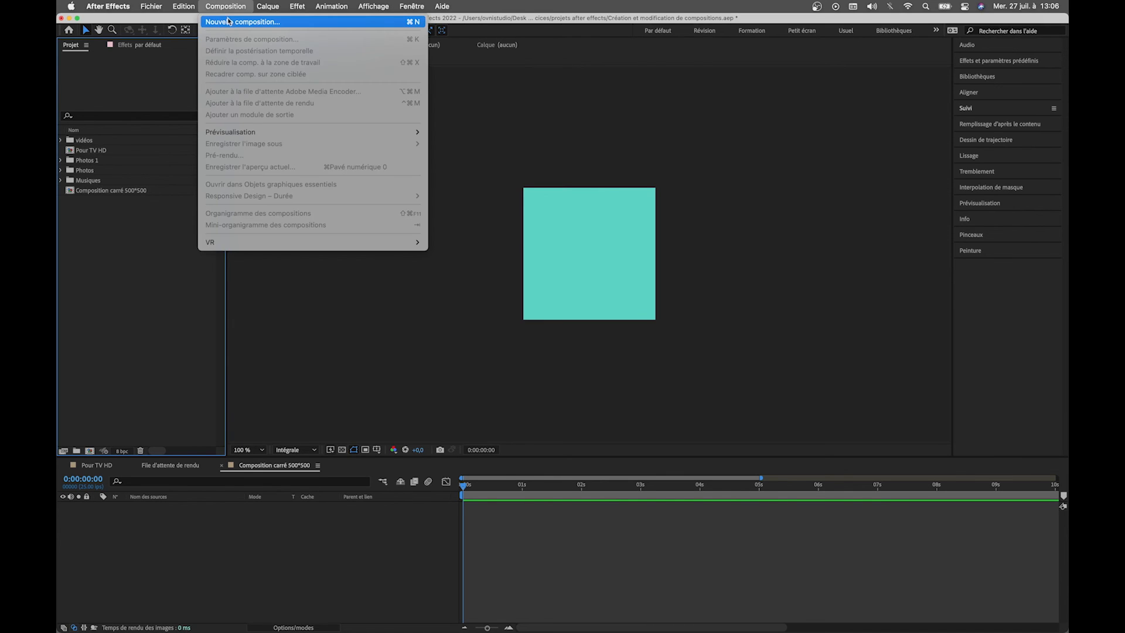
pyautogui.click(150, 291)
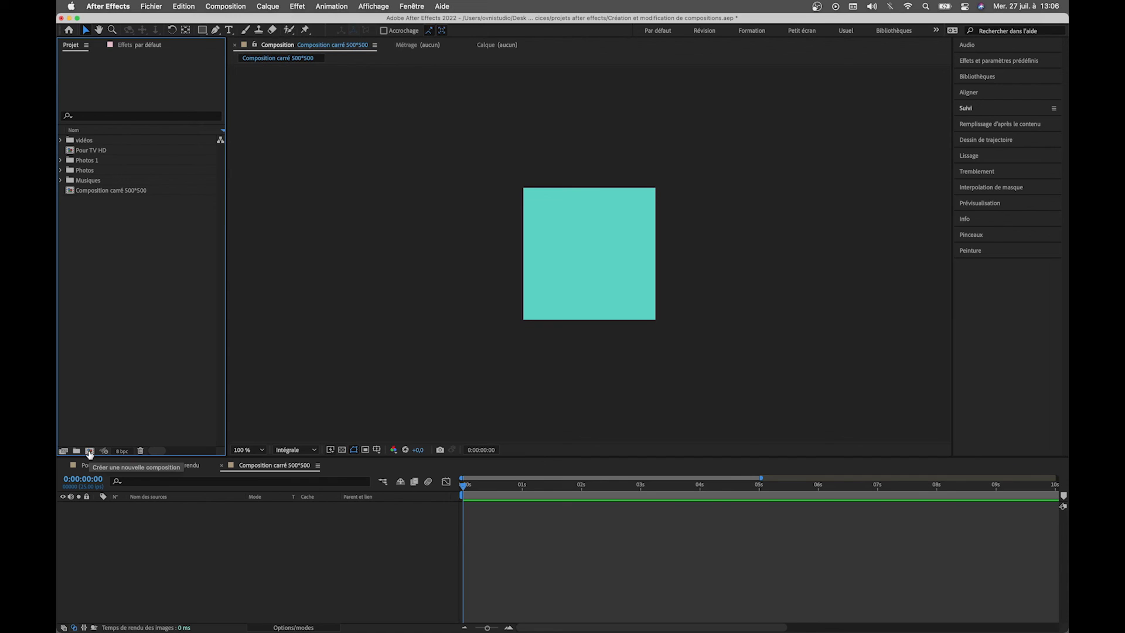
# Start a new composition named 5000*500 px with a duration of one minute (0:01:00:00)
pyautogui.click(90, 452)
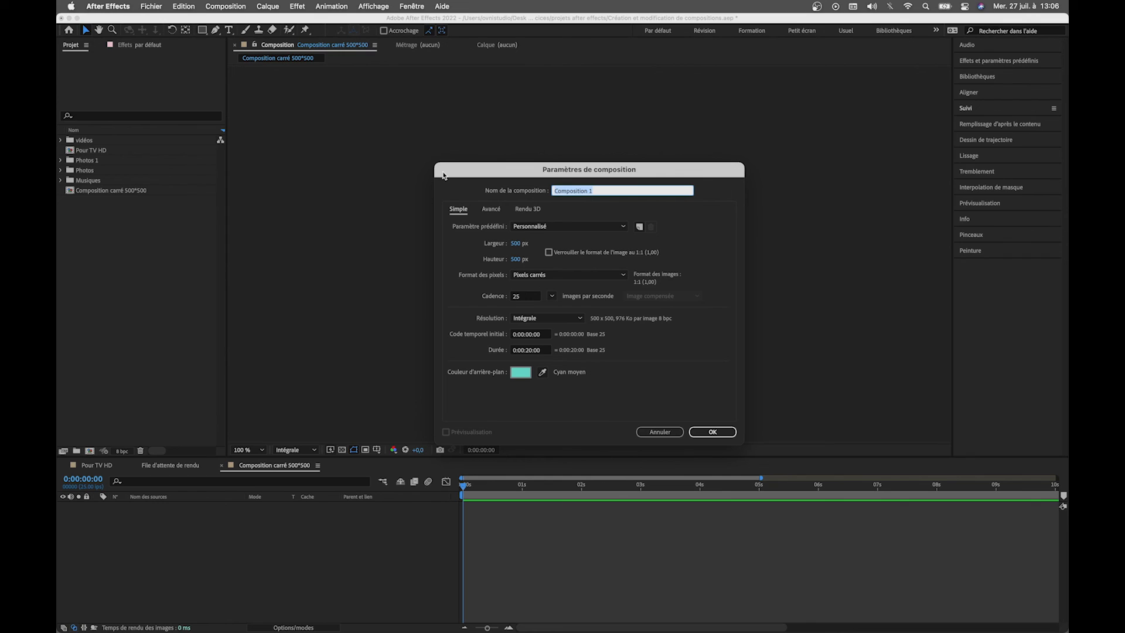
pyautogui.write('5000*500 px')
pyautogui.click(542, 350)
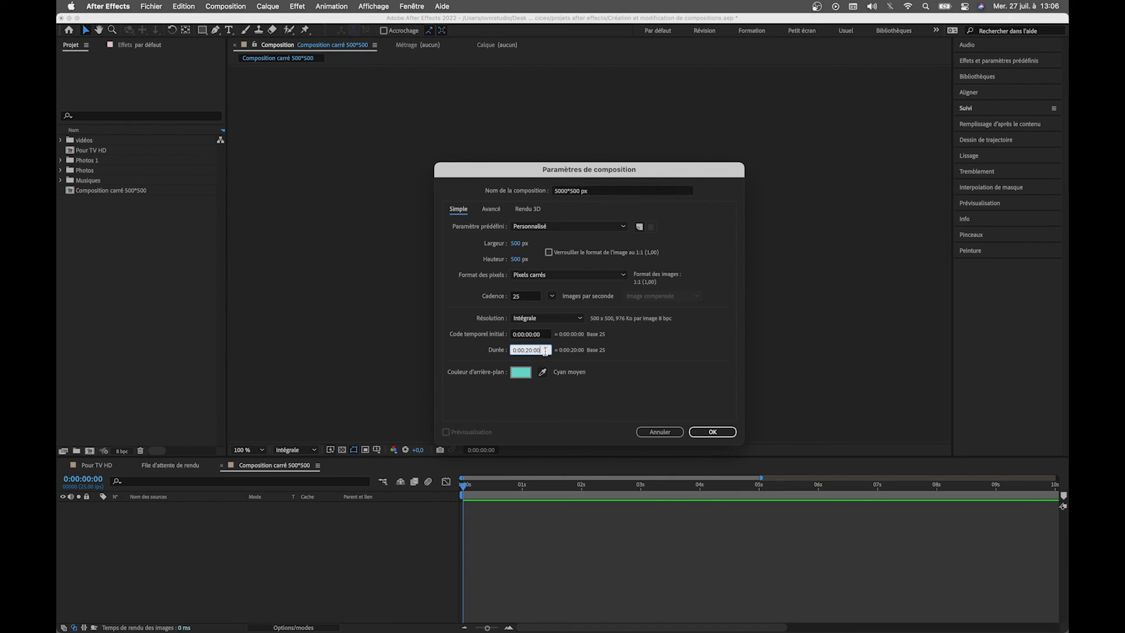
pyautogui.write('10')
pyautogui.press('Tab')
# Set the new composition's width to 5000 px, keep its height at 500 px, and create it
pyautogui.click(519, 243)
pyautogui.write('5000')
pyautogui.press('Tab')
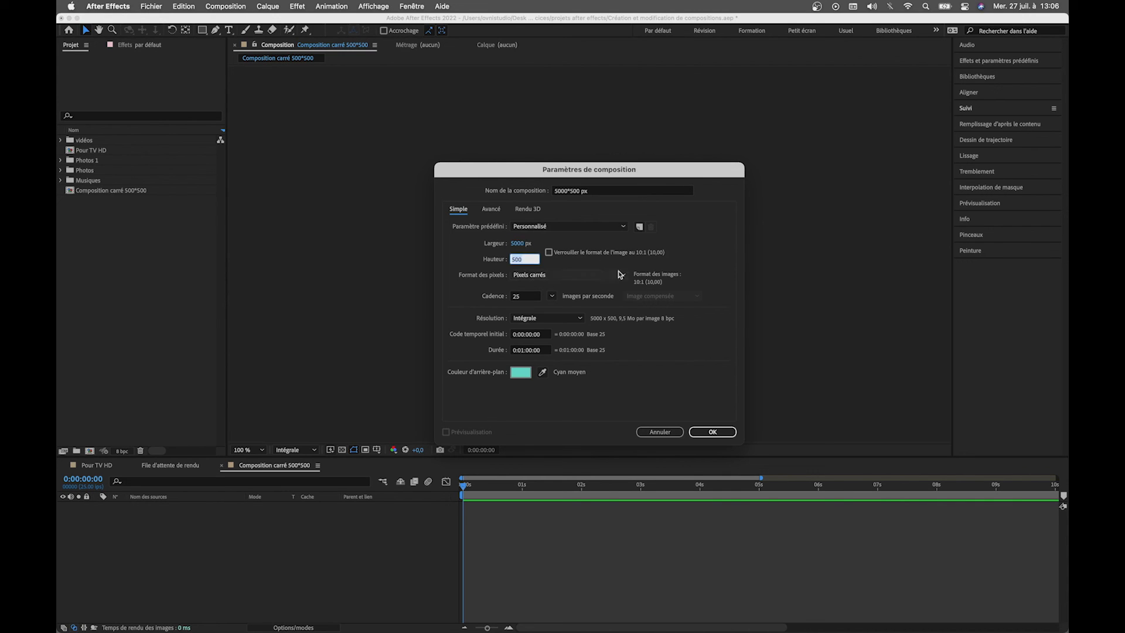
pyautogui.click(713, 432)
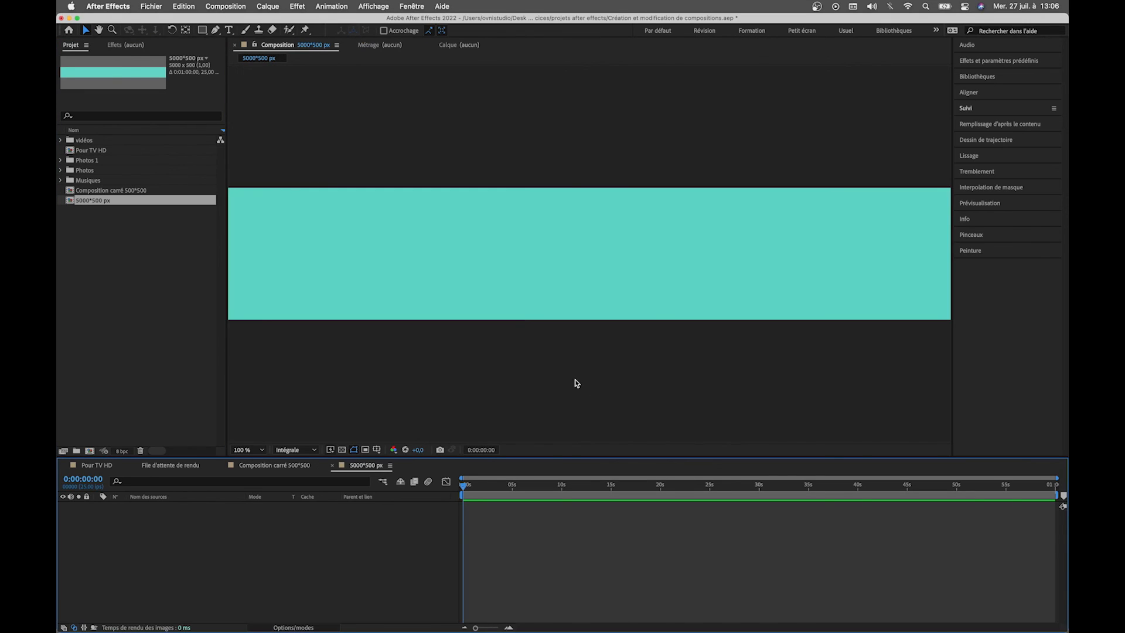